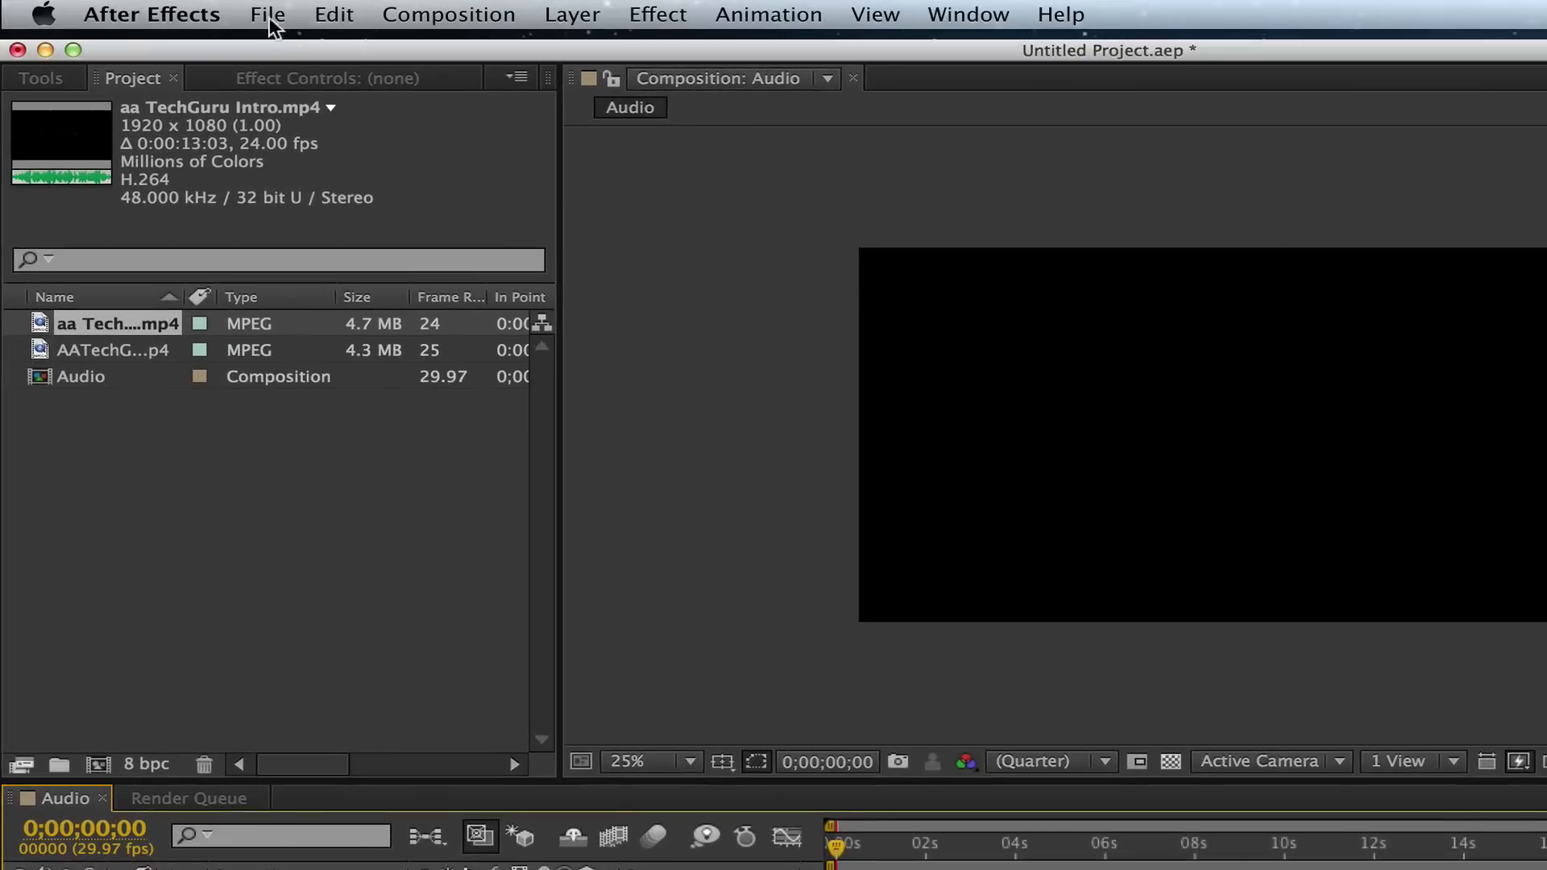
- Bring up the File menu to begin importing footage into the project
click(187, 12)
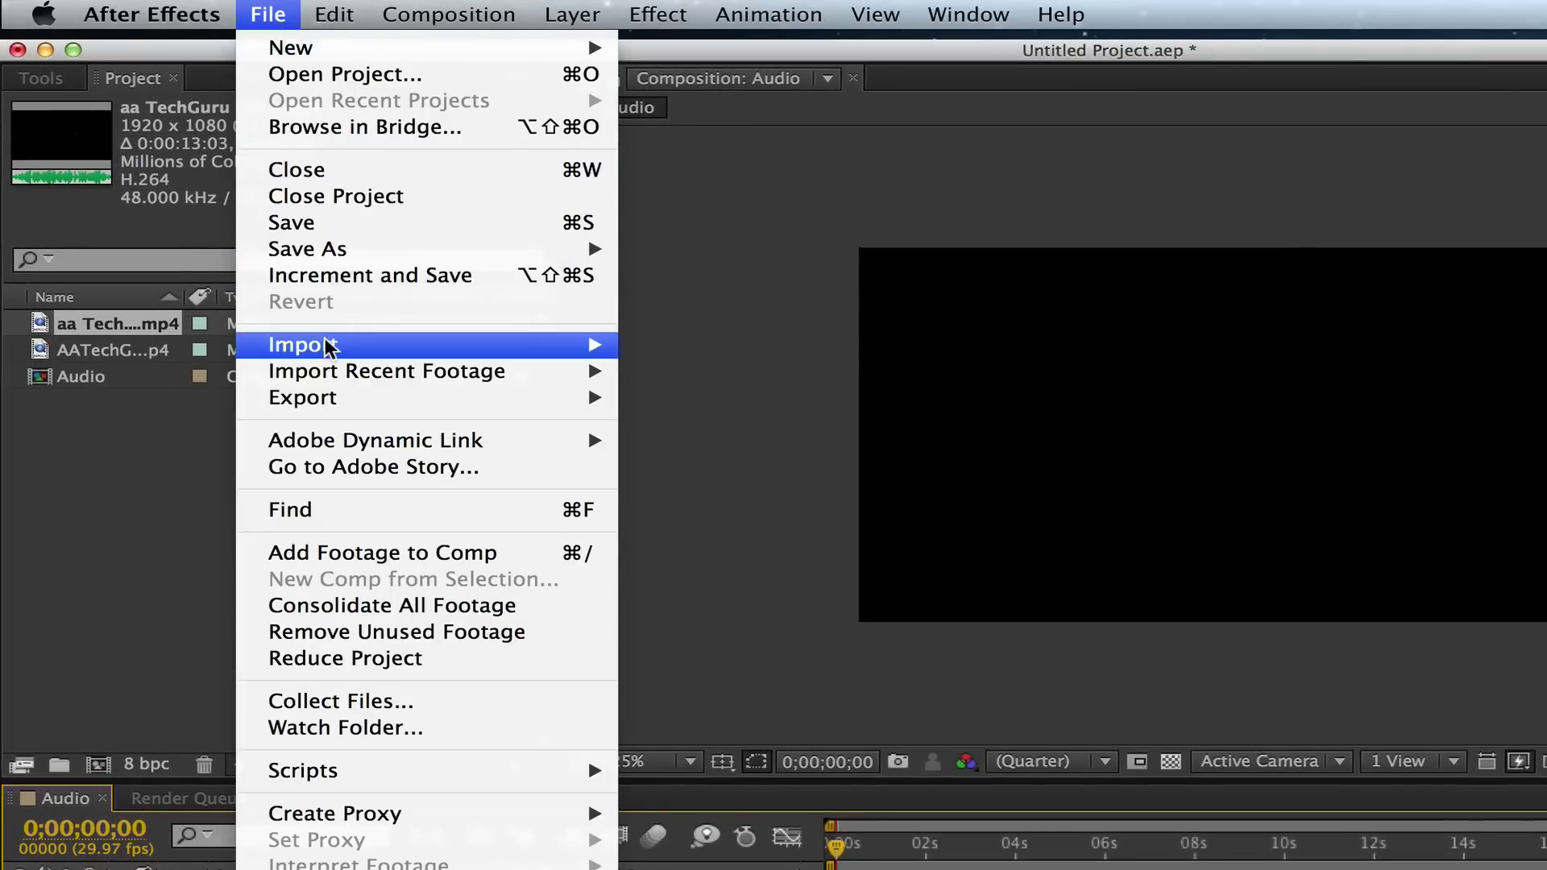
mouse_move(304, 344)
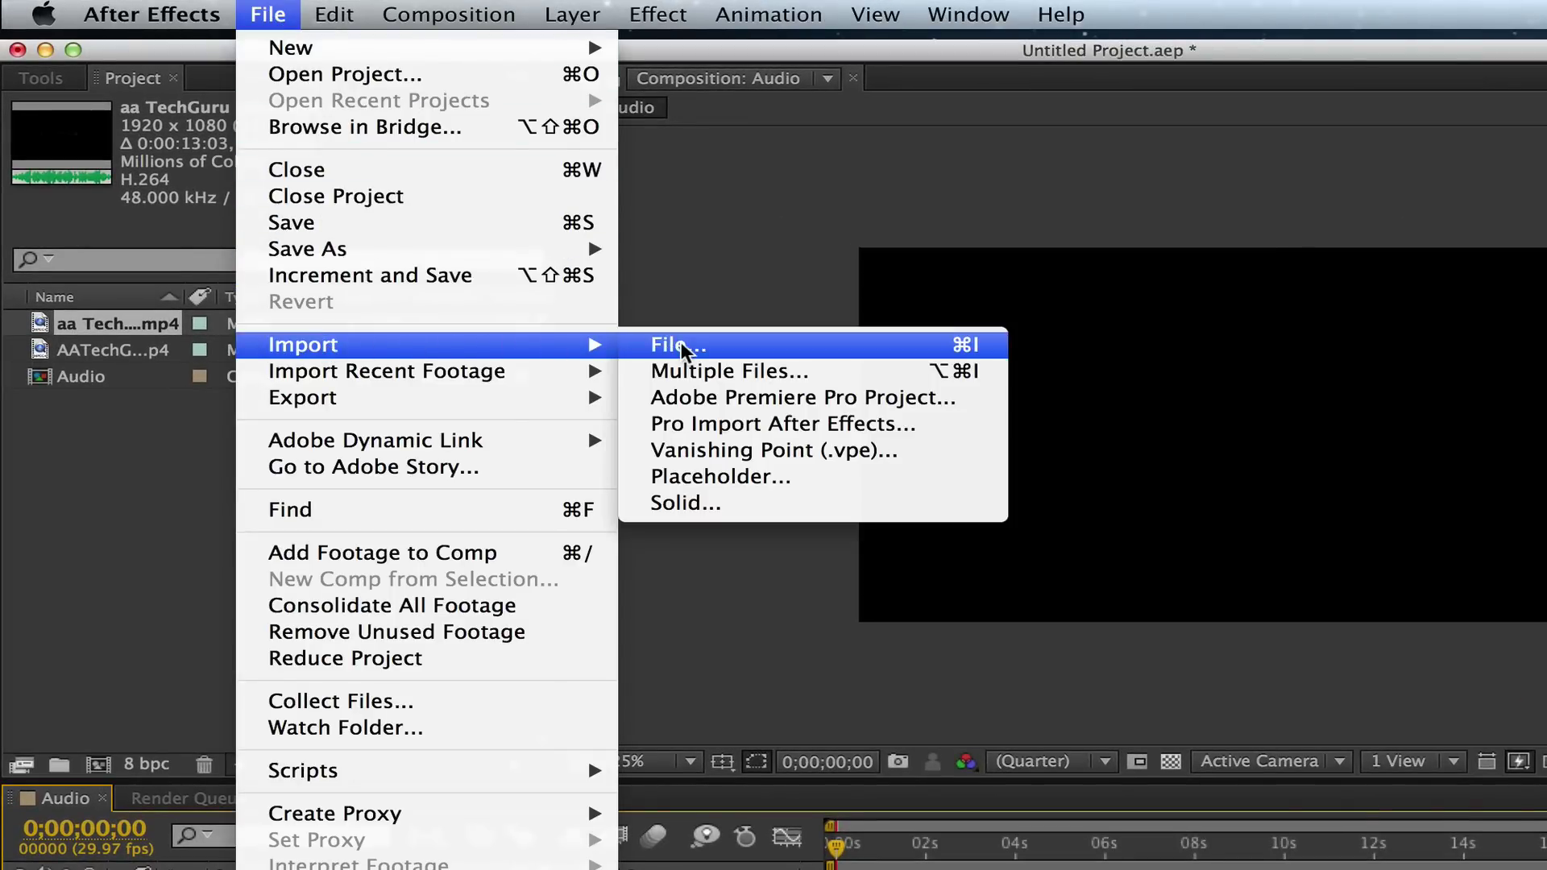
- Import 006226561-transition-whoosh-01.wav from the Desktop using File > Import > File
click(684, 350)
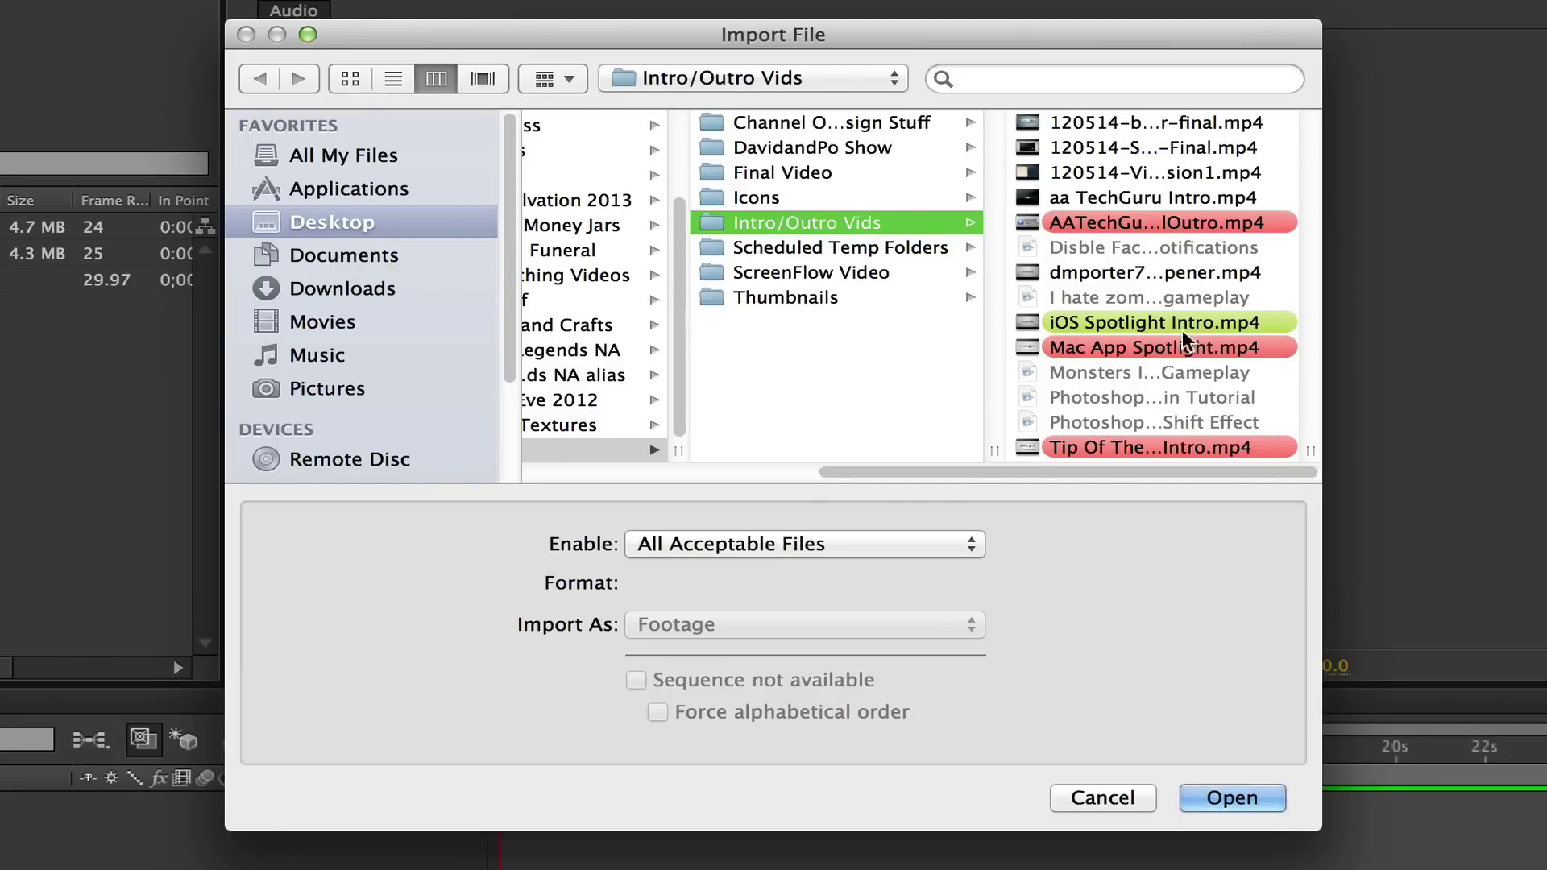
click(313, 221)
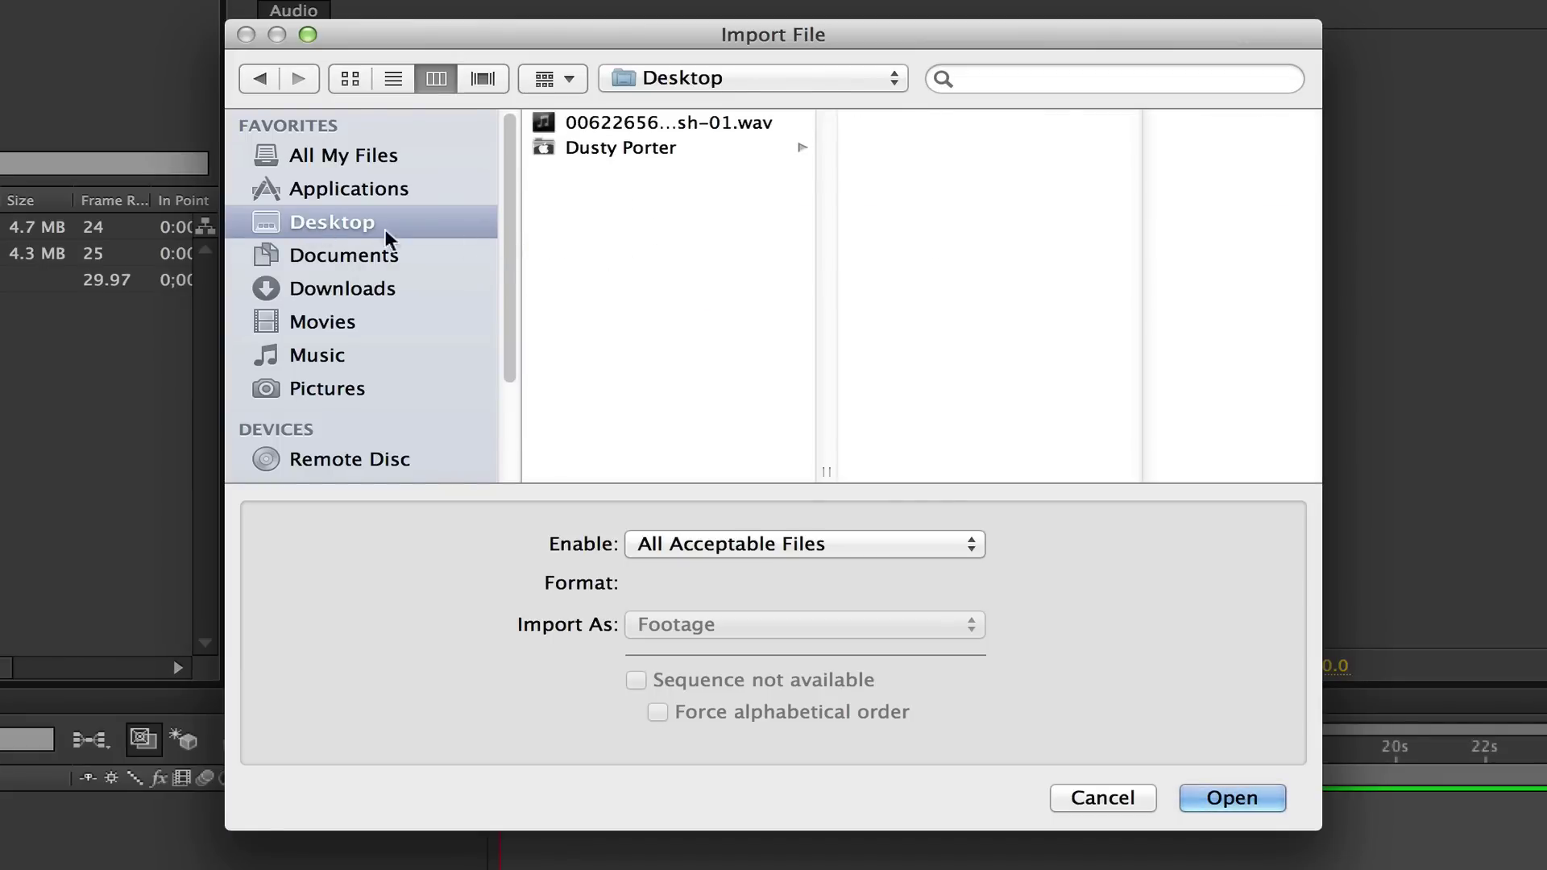
click(629, 127)
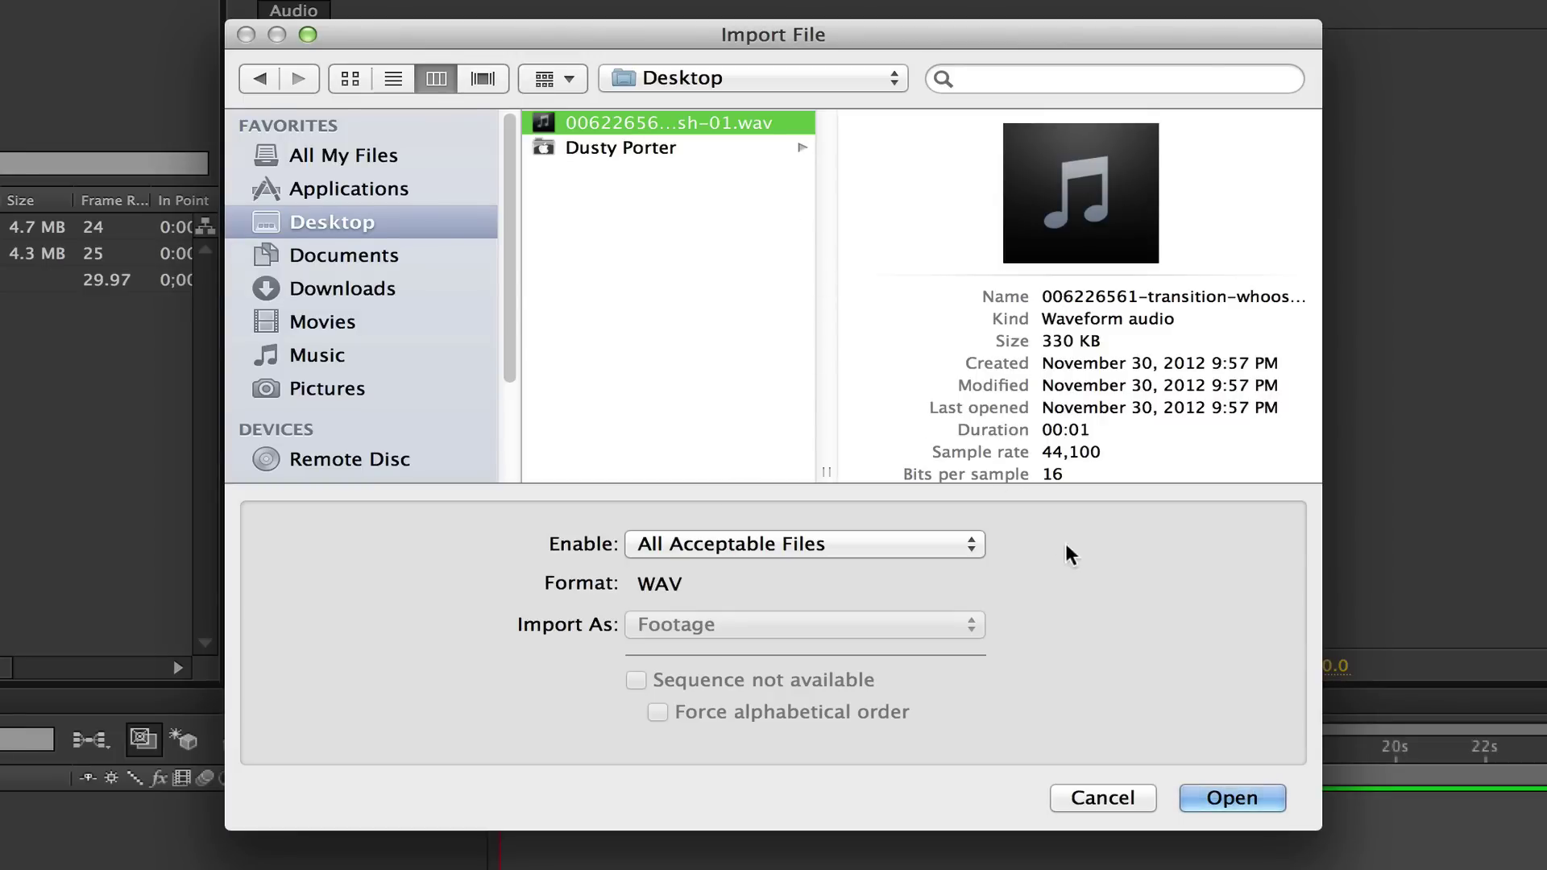
click(1208, 794)
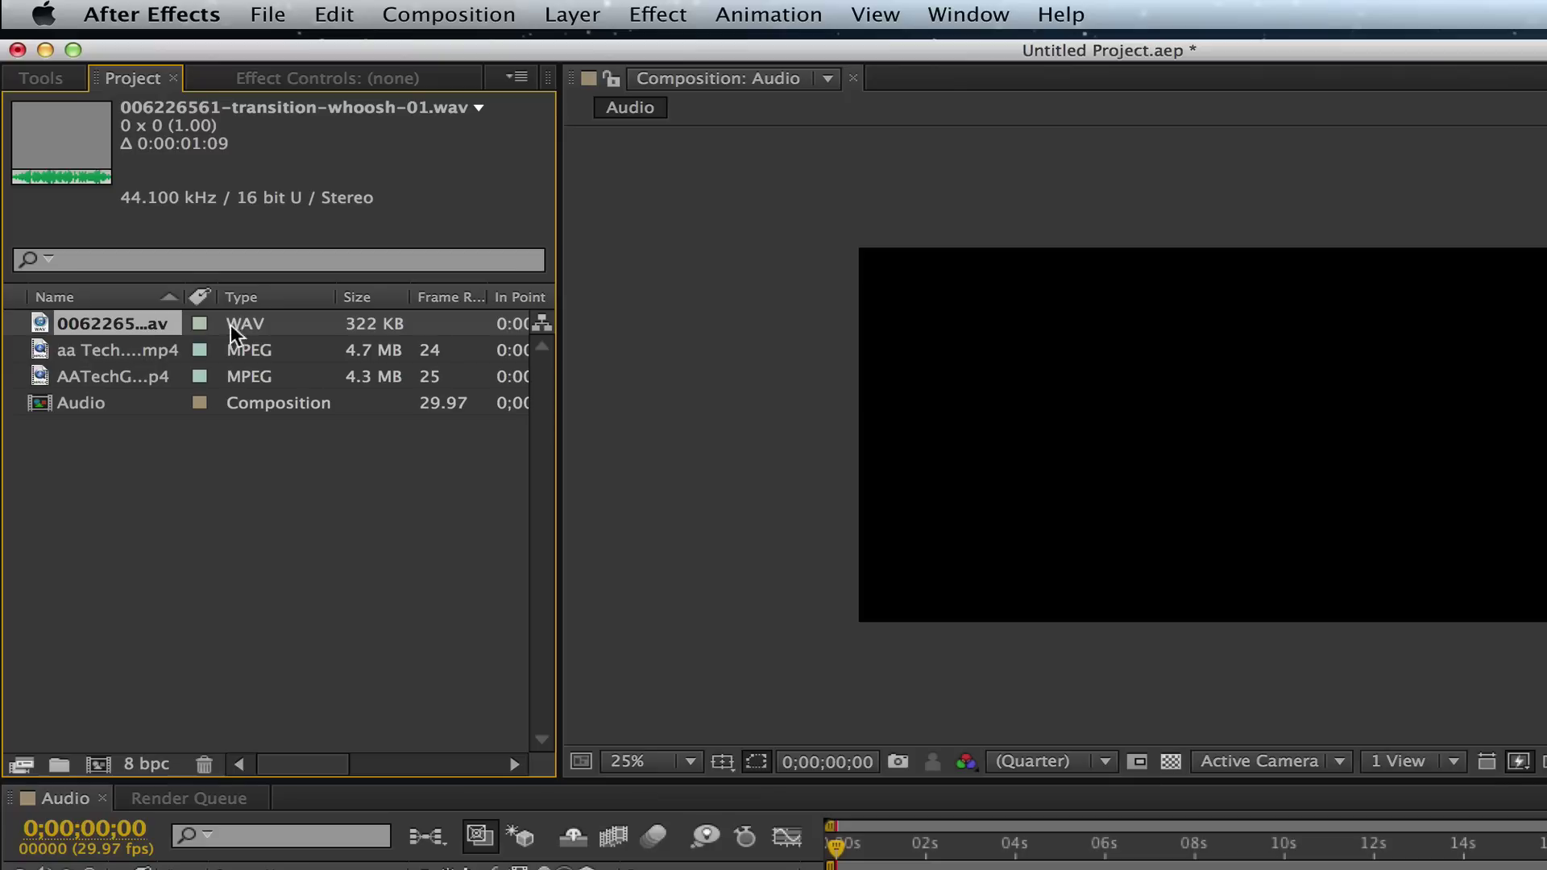
- View the whoosh WAV in the Footage viewer, dismissing its context menu unused
double_click(89, 321)
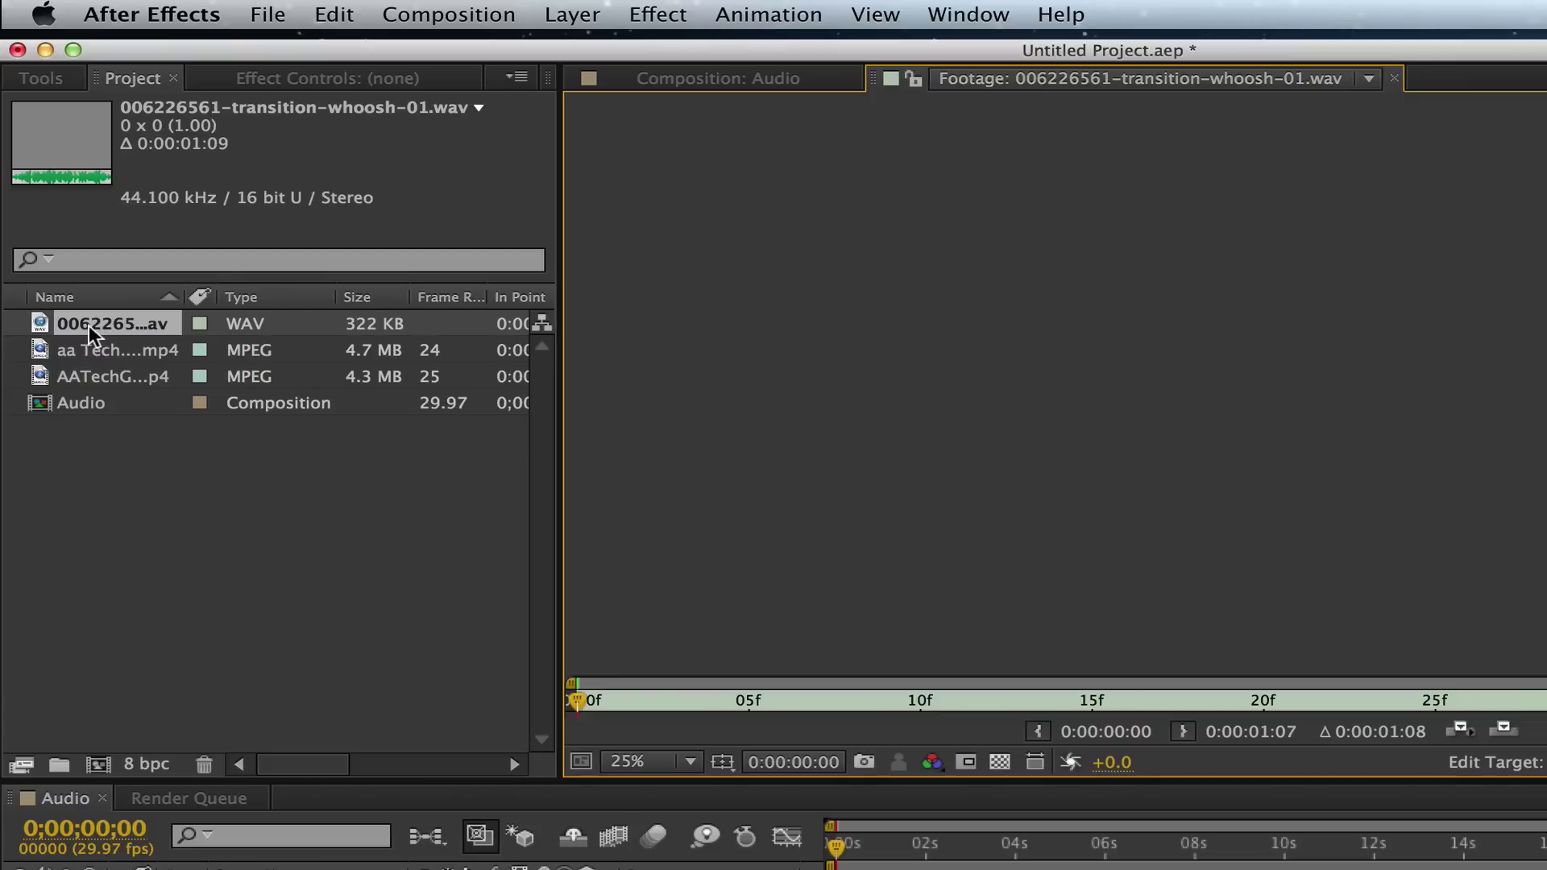
right_click(88, 324)
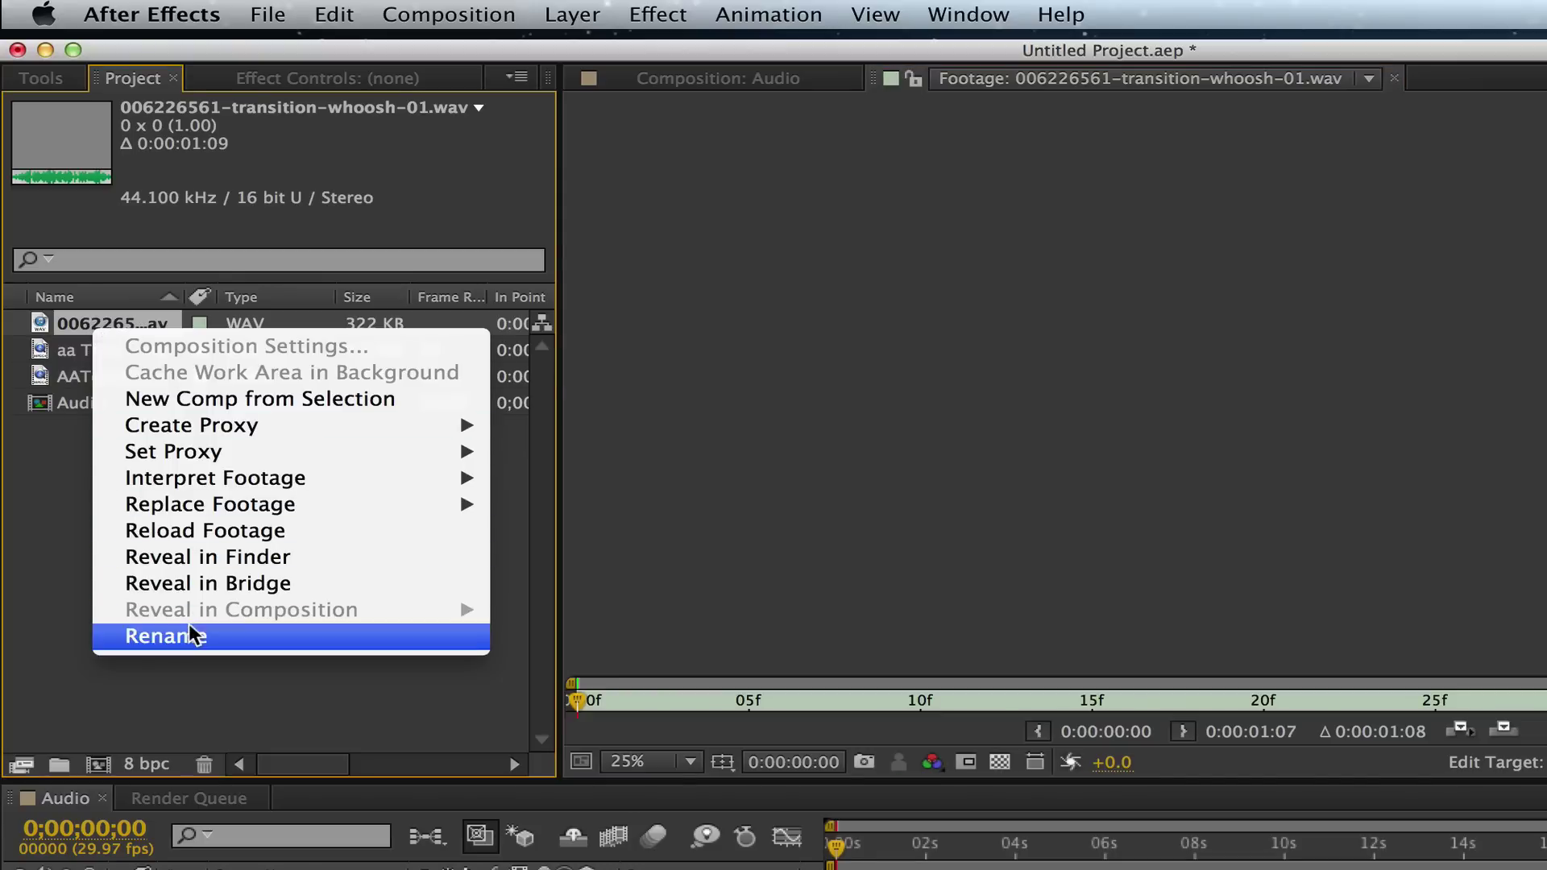
click(50, 525)
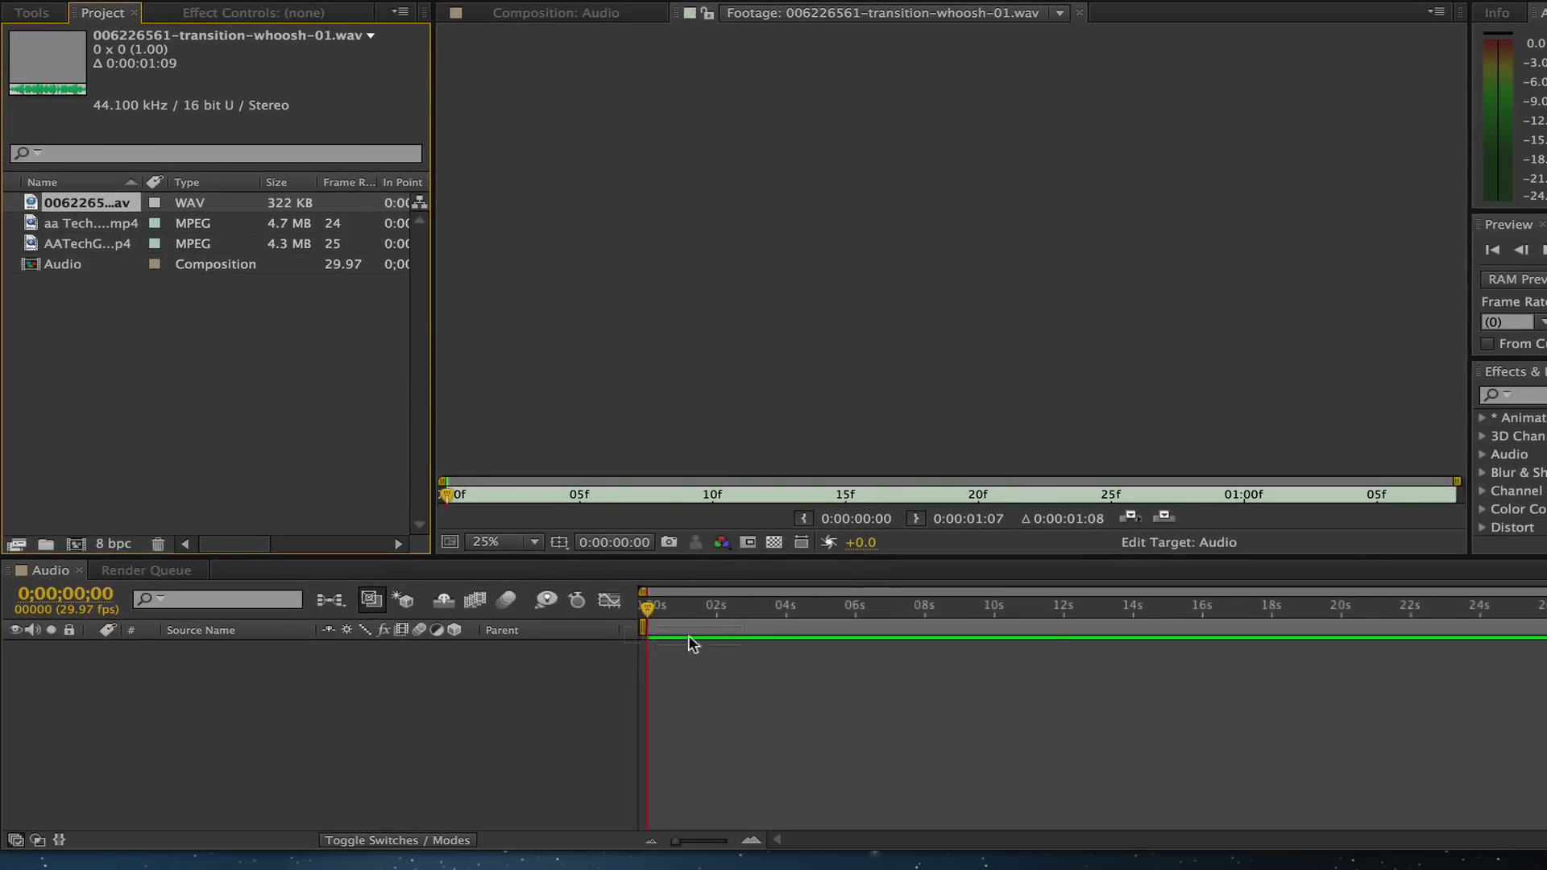
- Add the whoosh WAV to the Audio timeline and slide its layer to start at 0s
drag(543, 510, 707, 669)
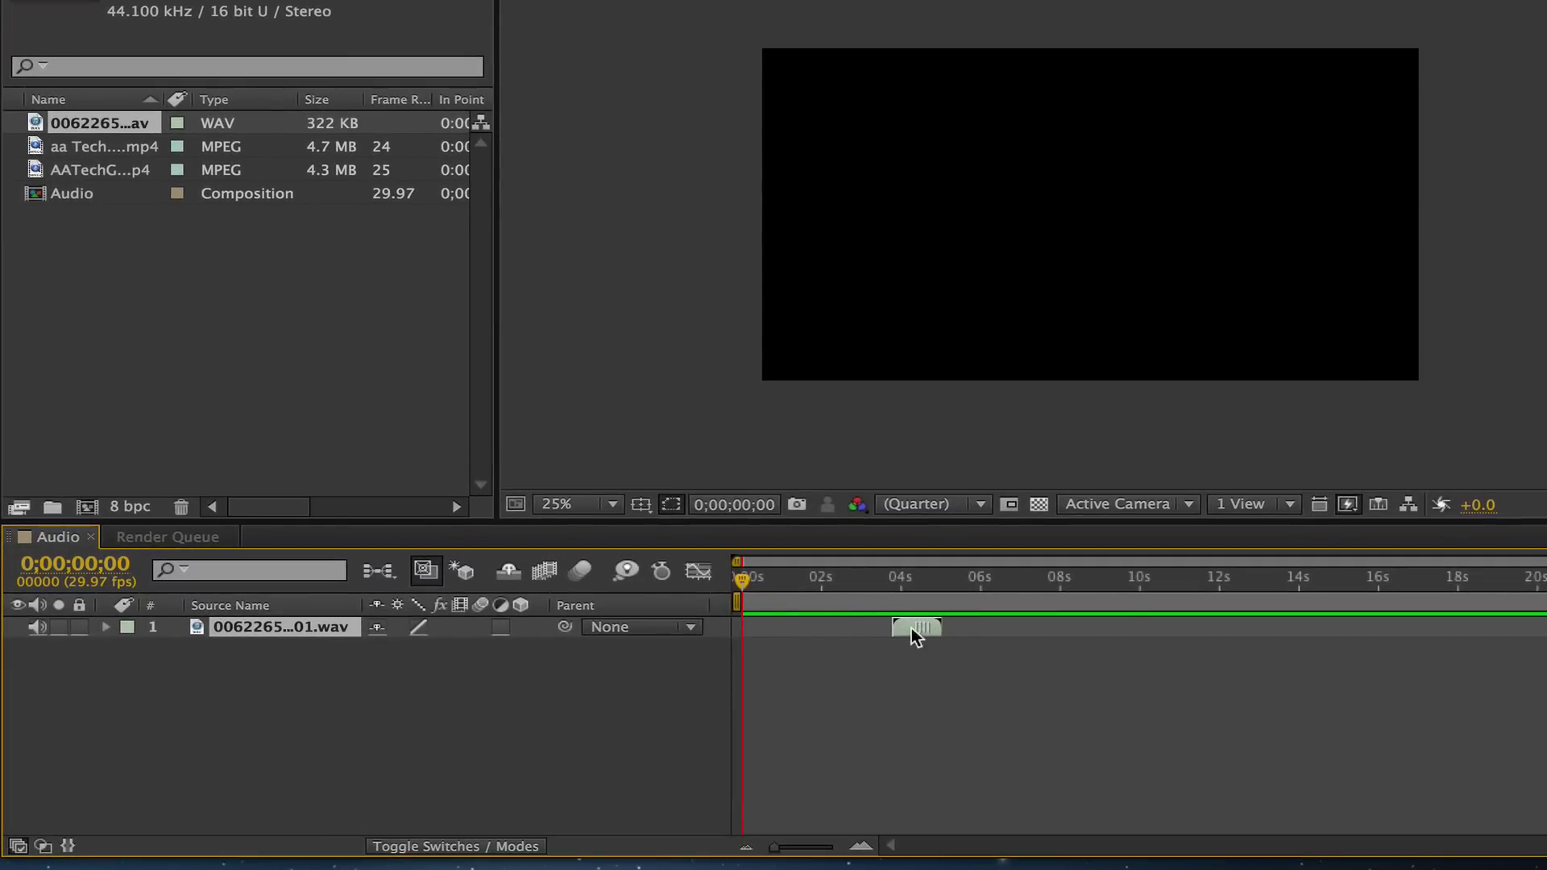
mouse_move(911, 629)
mouse_down()
mouse_move(790, 633)
mouse_move(826, 613)
mouse_up()
drag(746, 586, 818, 588)
right_click(830, 620)
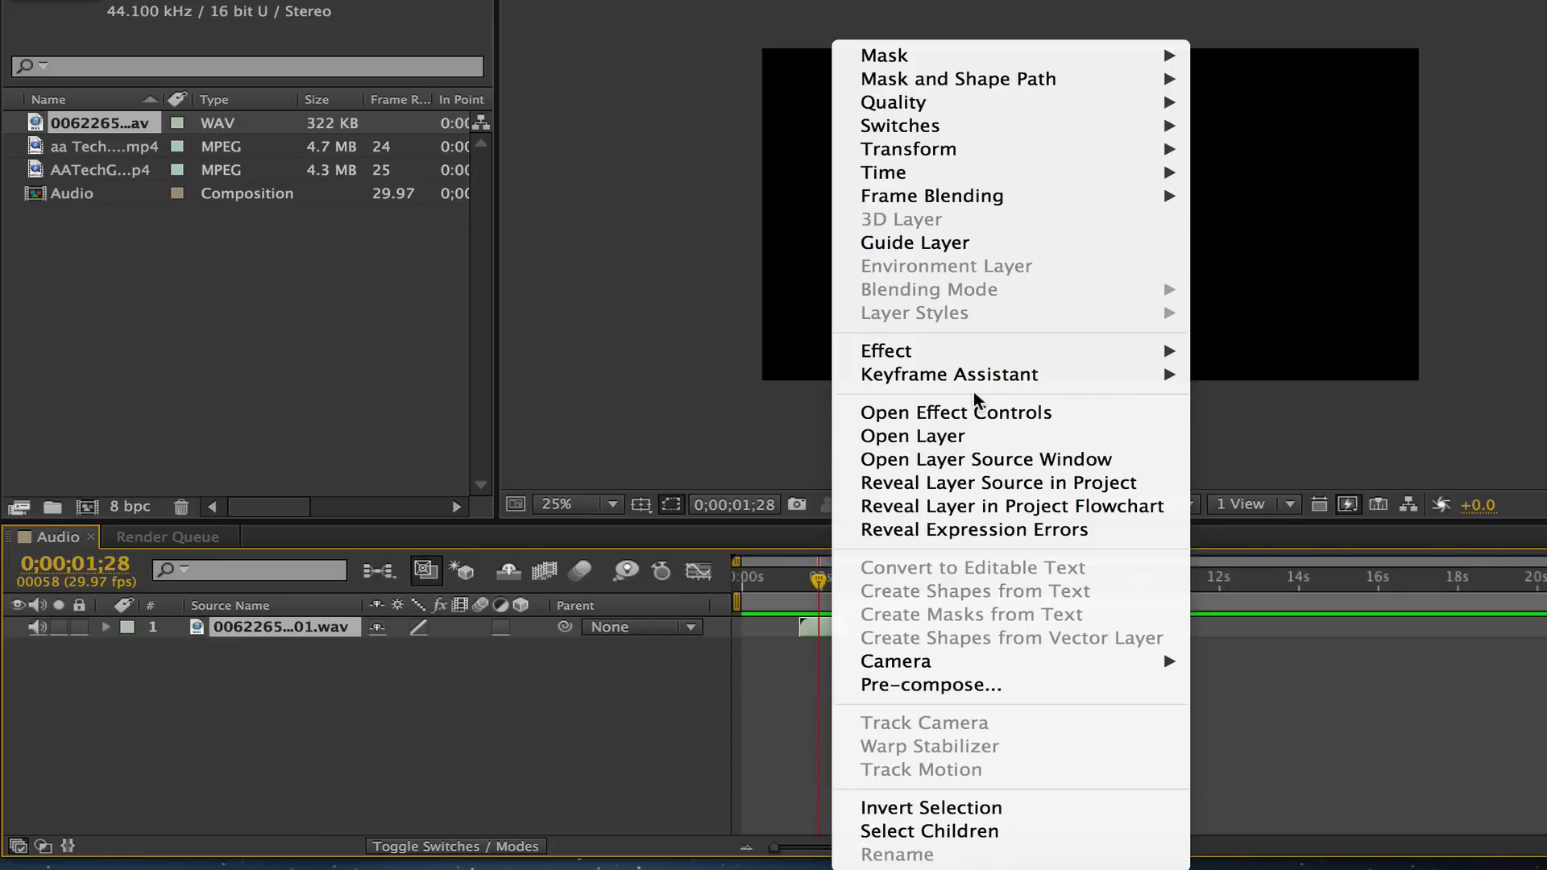
click(795, 661)
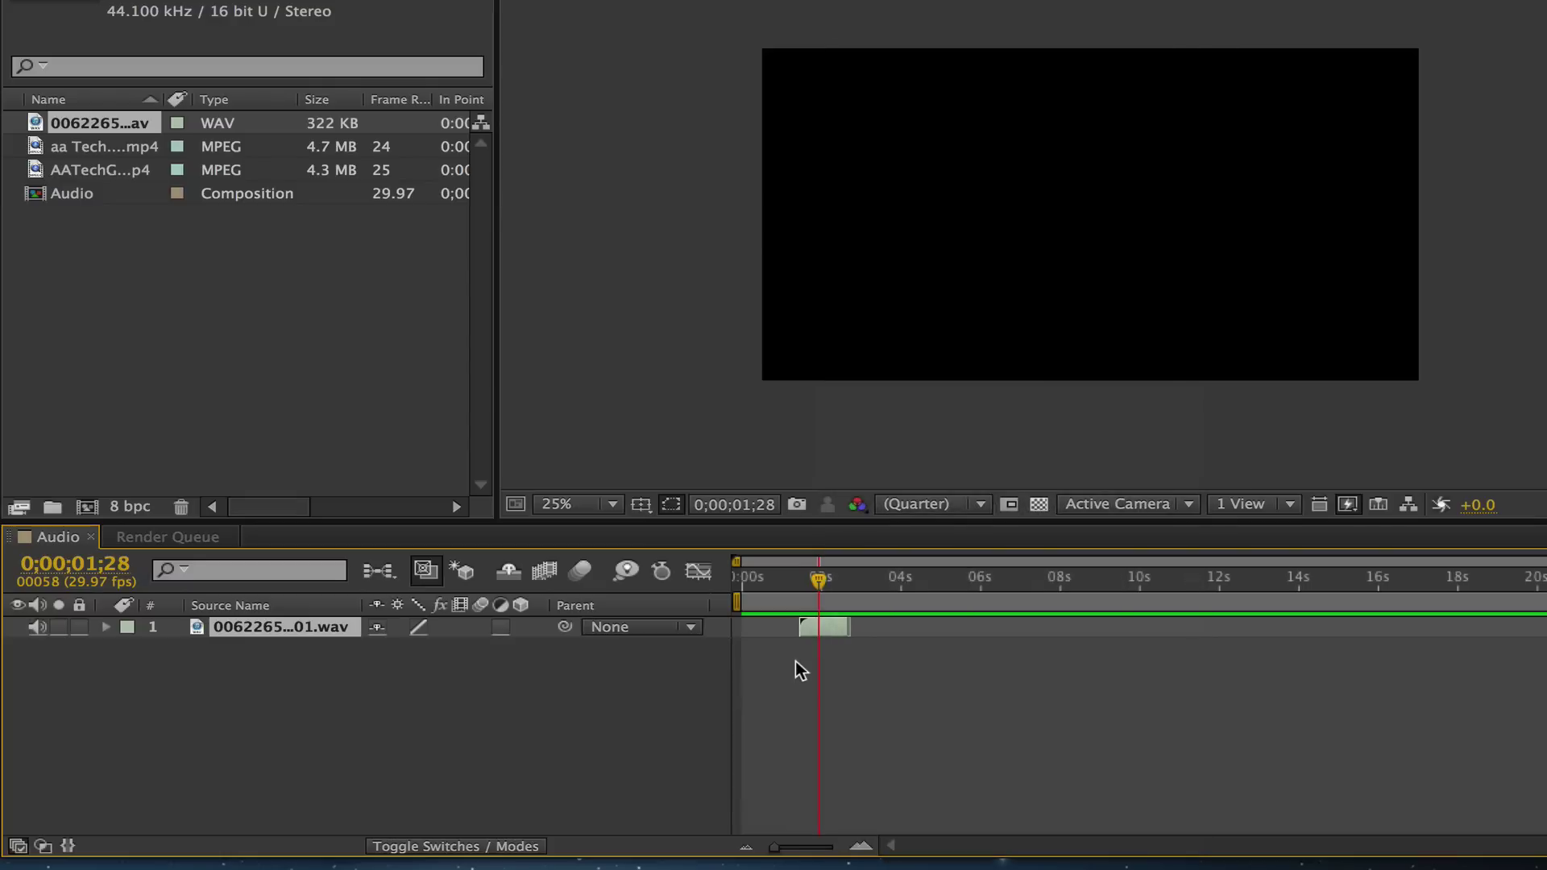
drag(820, 630, 764, 630)
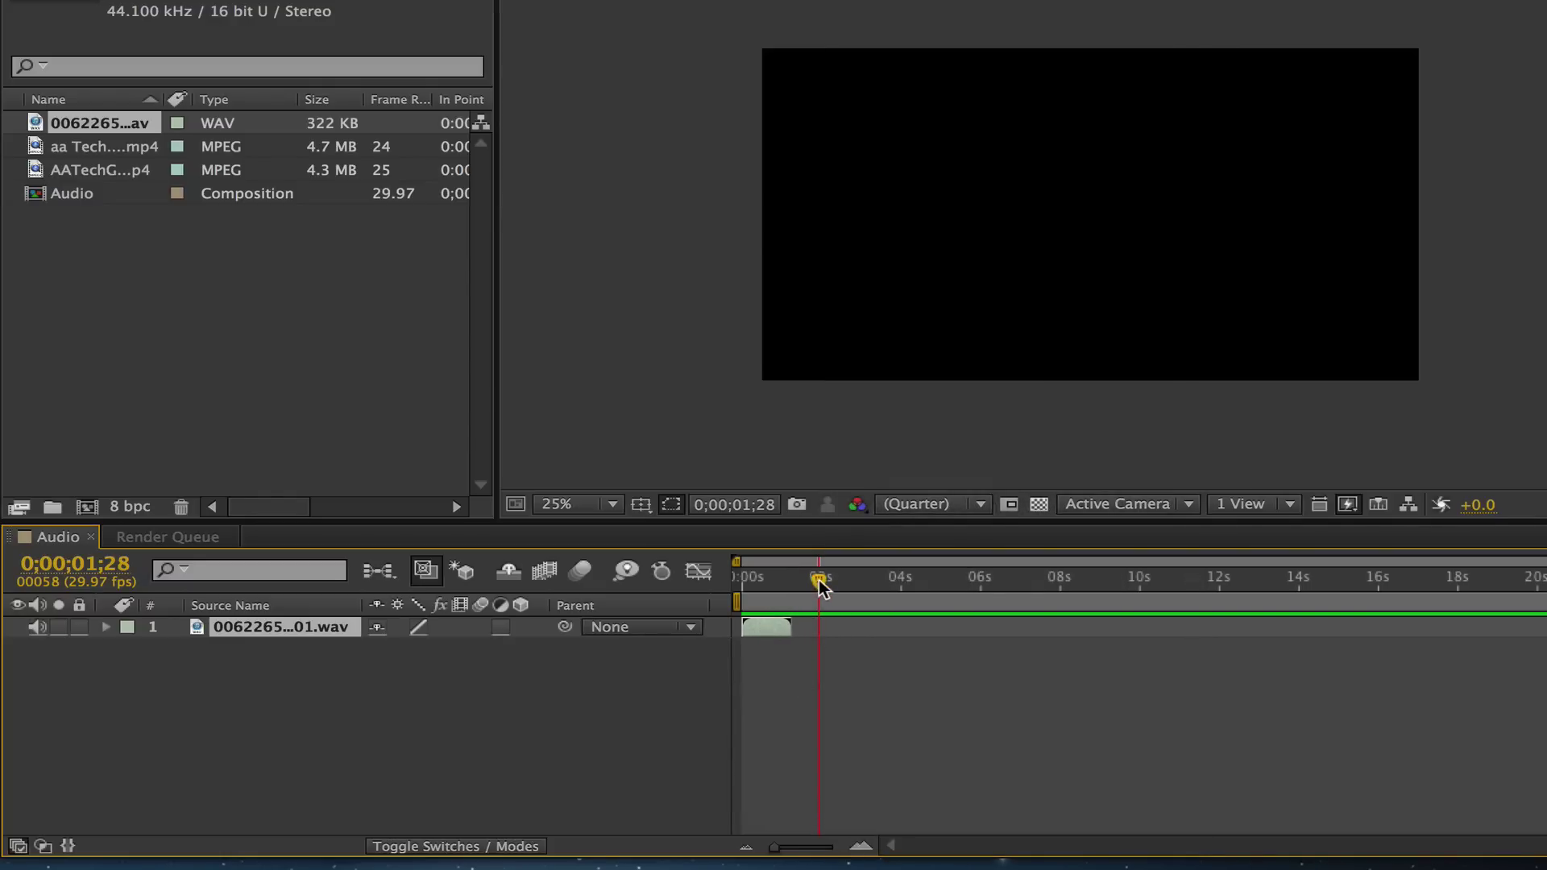
- Scrub the playhead back near the start and play the composition to hear the whoosh
drag(818, 581, 742, 593)
key(space)
key(space)
drag(800, 582, 743, 587)
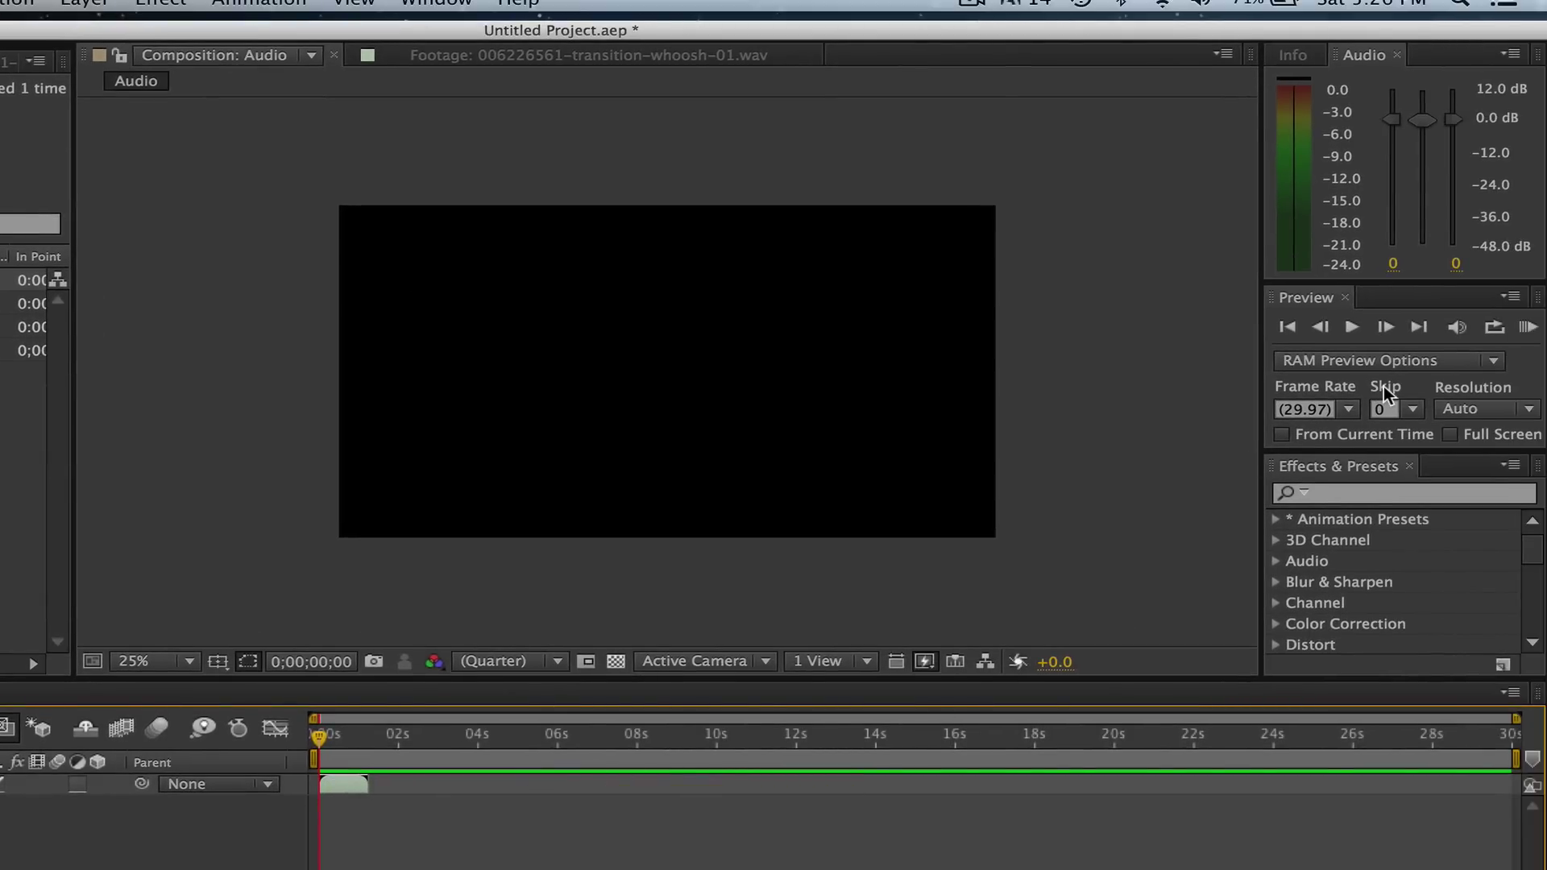
- Run a RAM preview from the Preview panel, then play and stop the whoosh
click(1314, 308)
click(1530, 336)
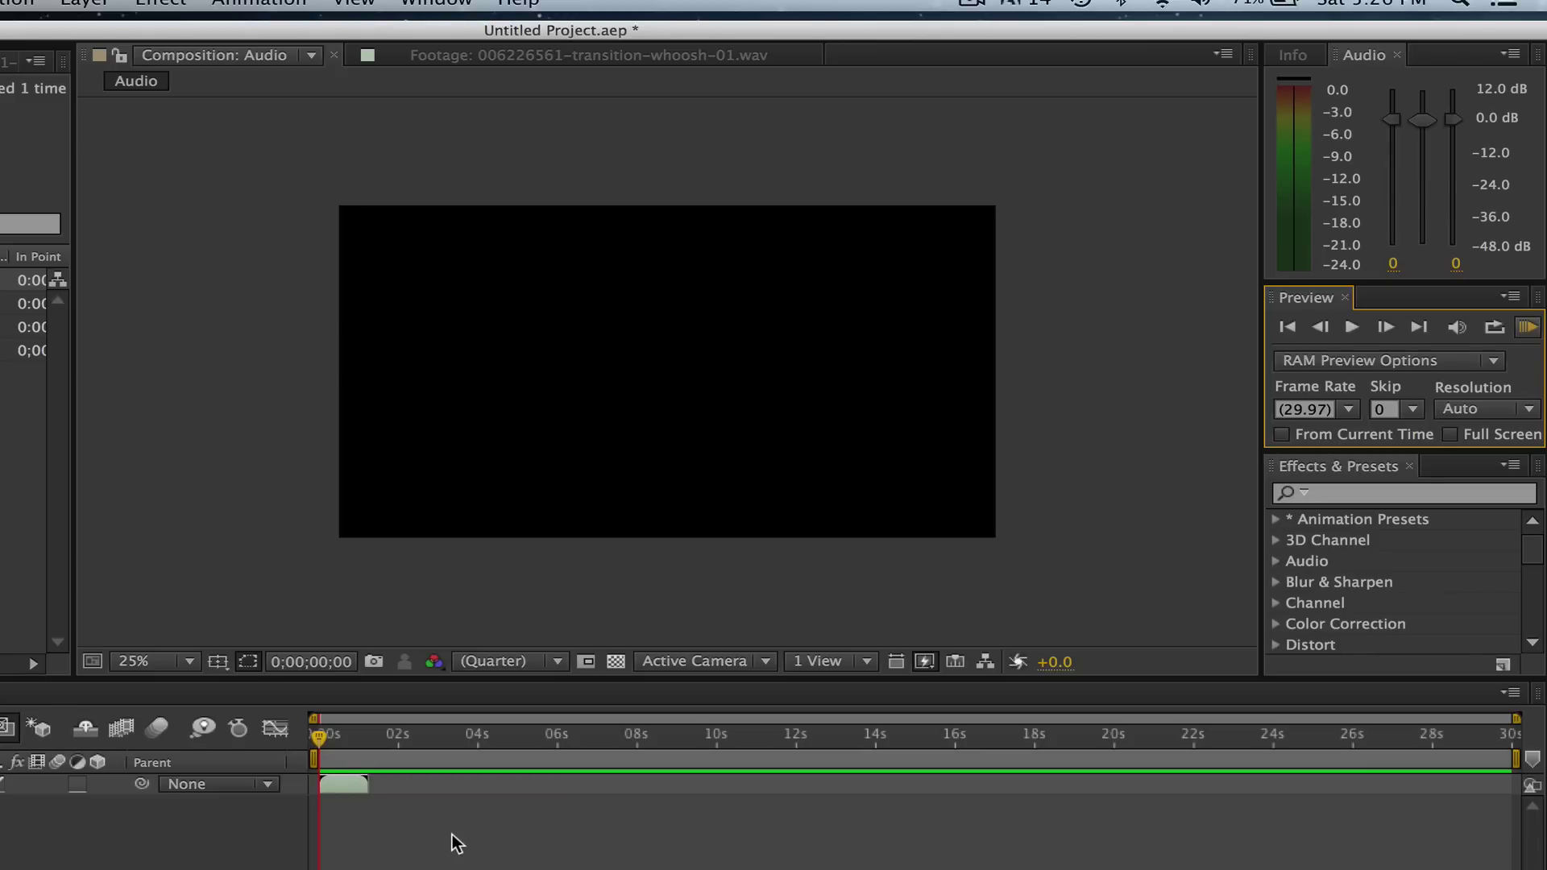
key(space)
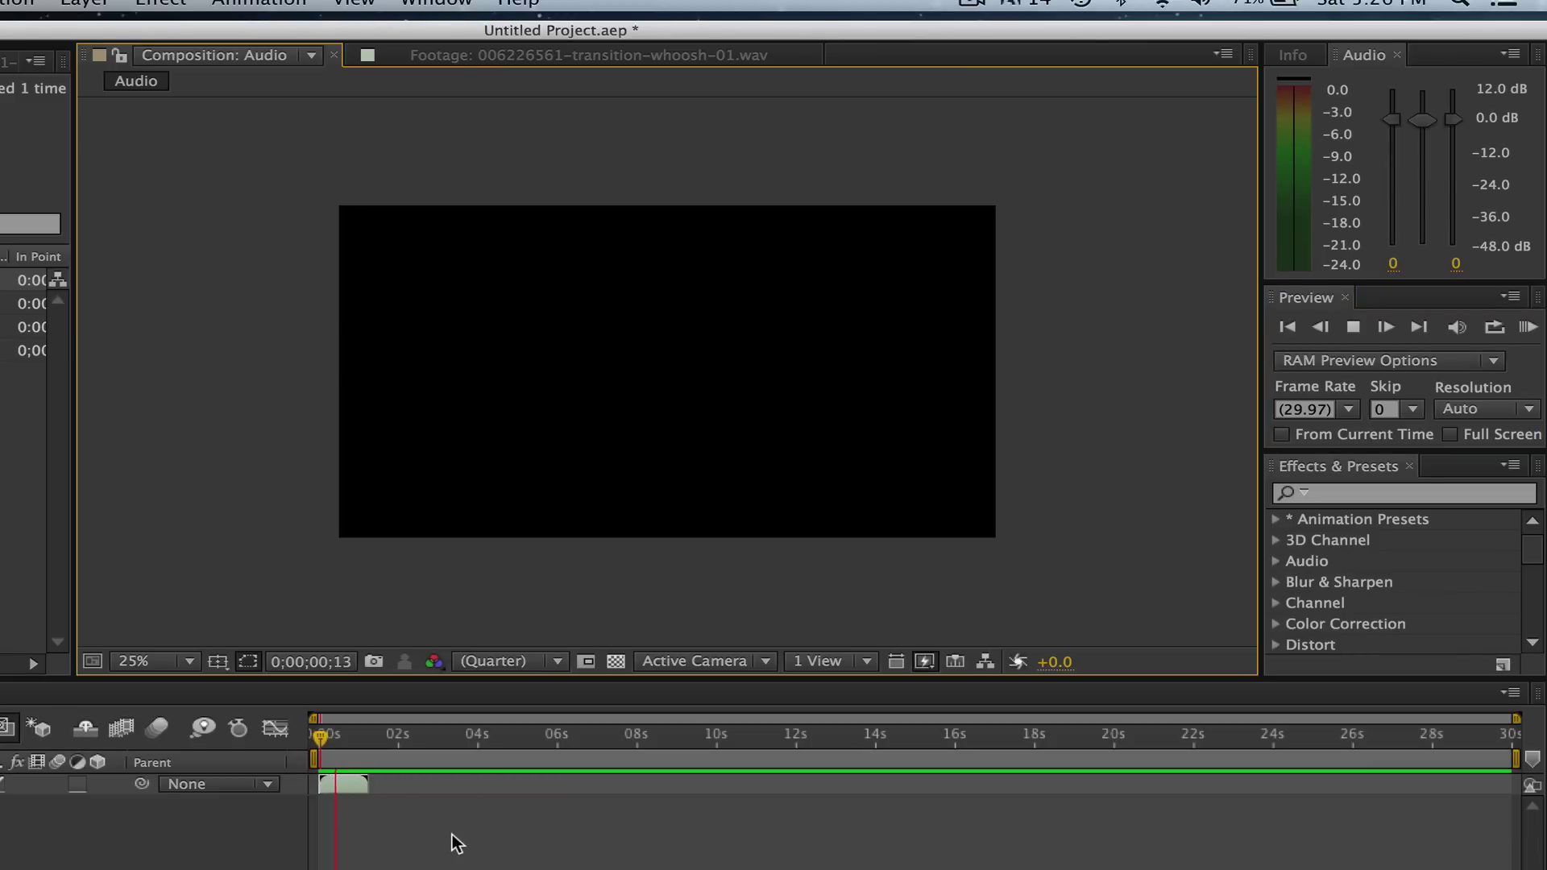
key(space)
- Return the playhead to 0s, replay the whoosh, and run another RAM preview
drag(369, 738, 319, 744)
key(space)
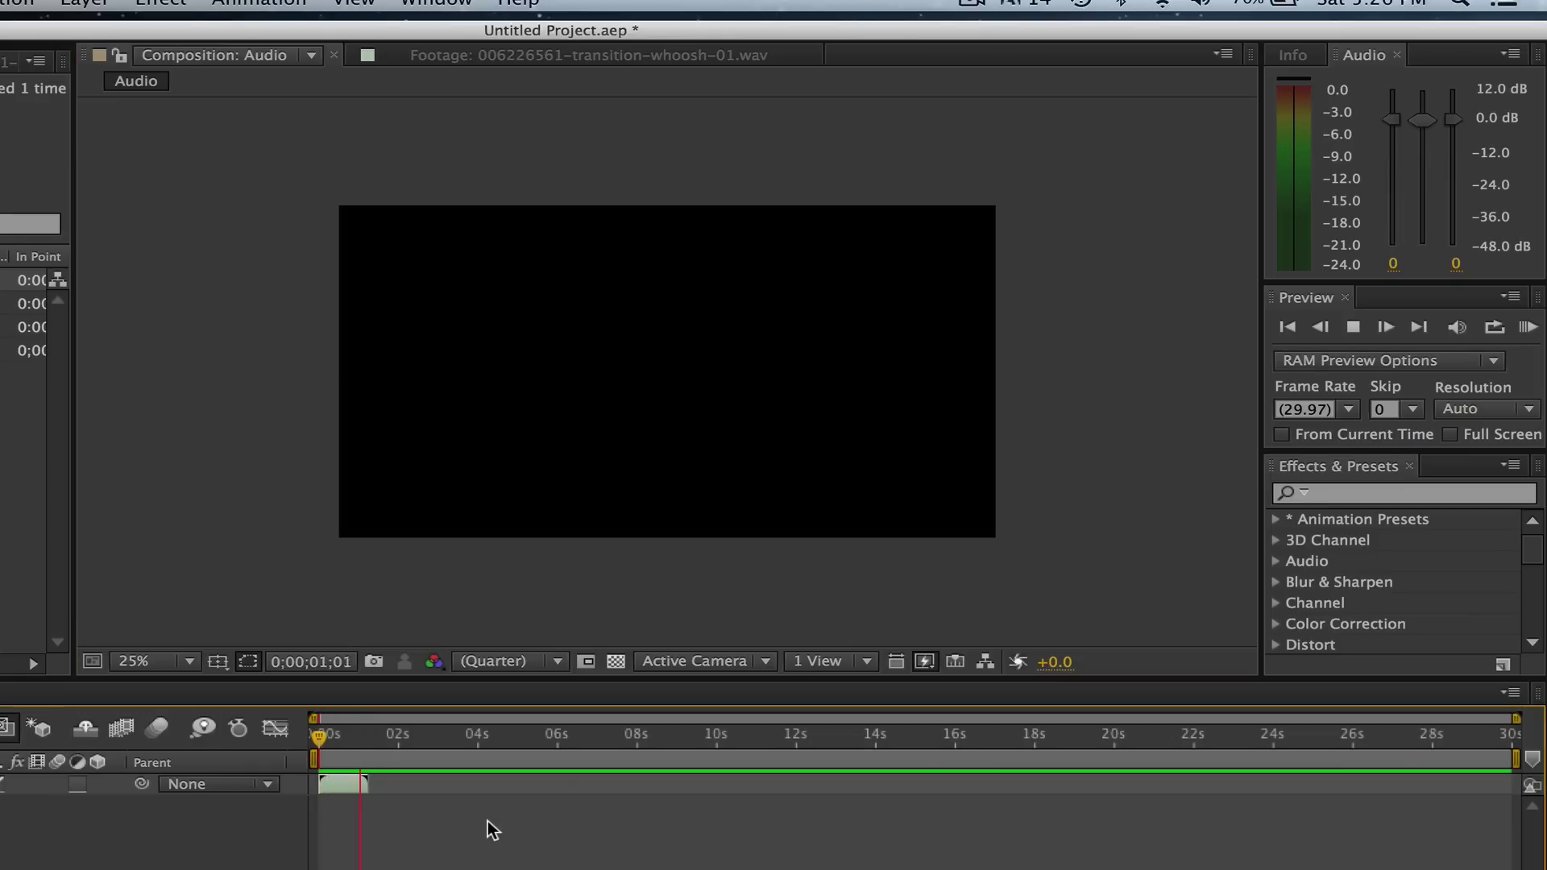
key(space)
click(1528, 328)
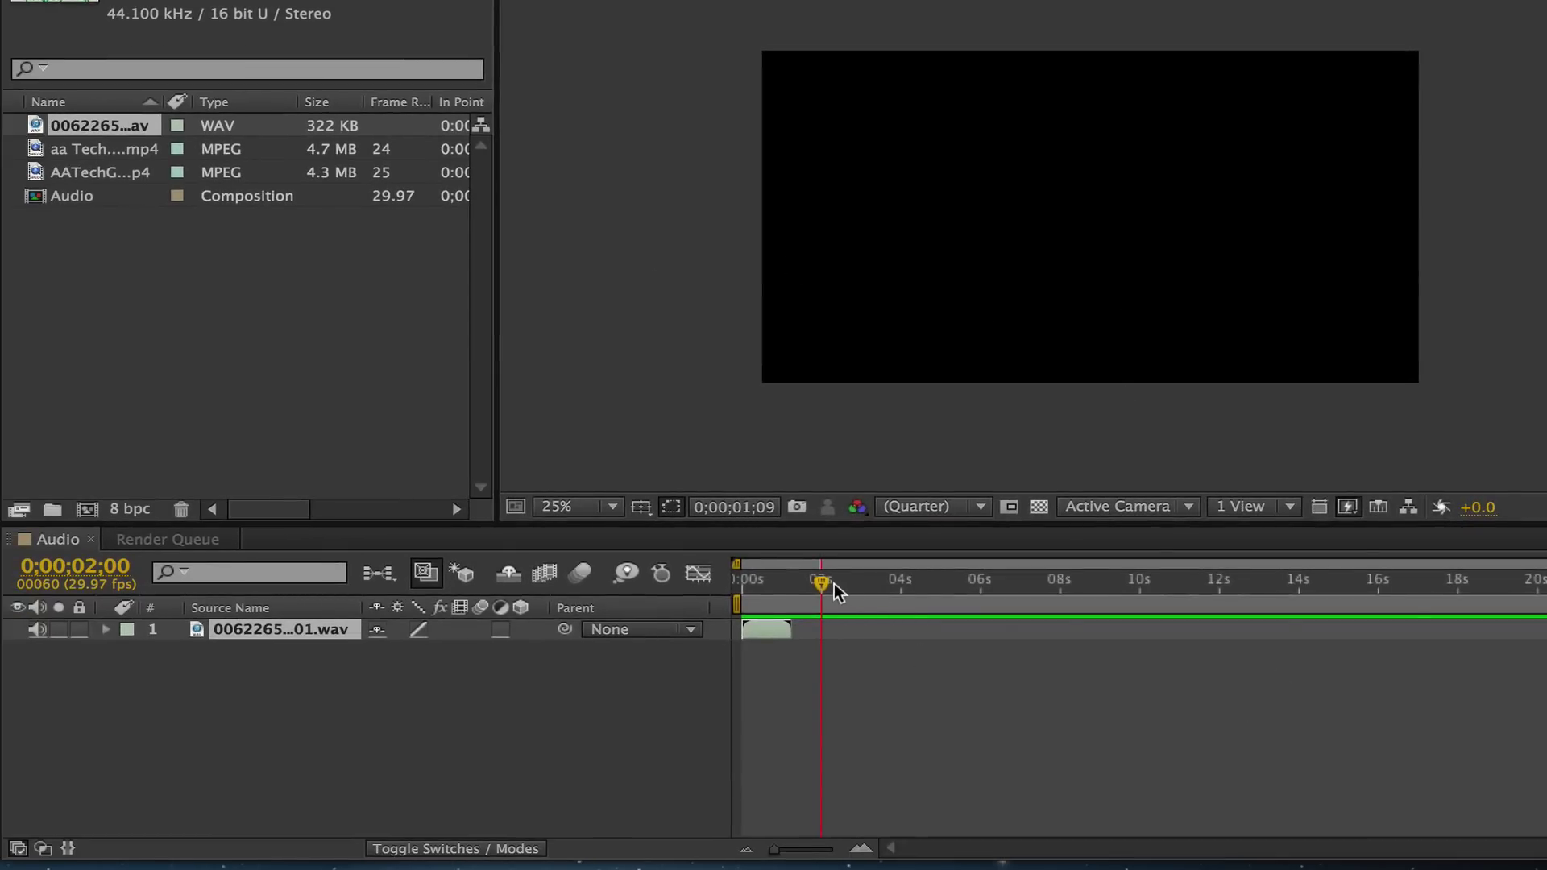
drag(822, 586, 746, 596)
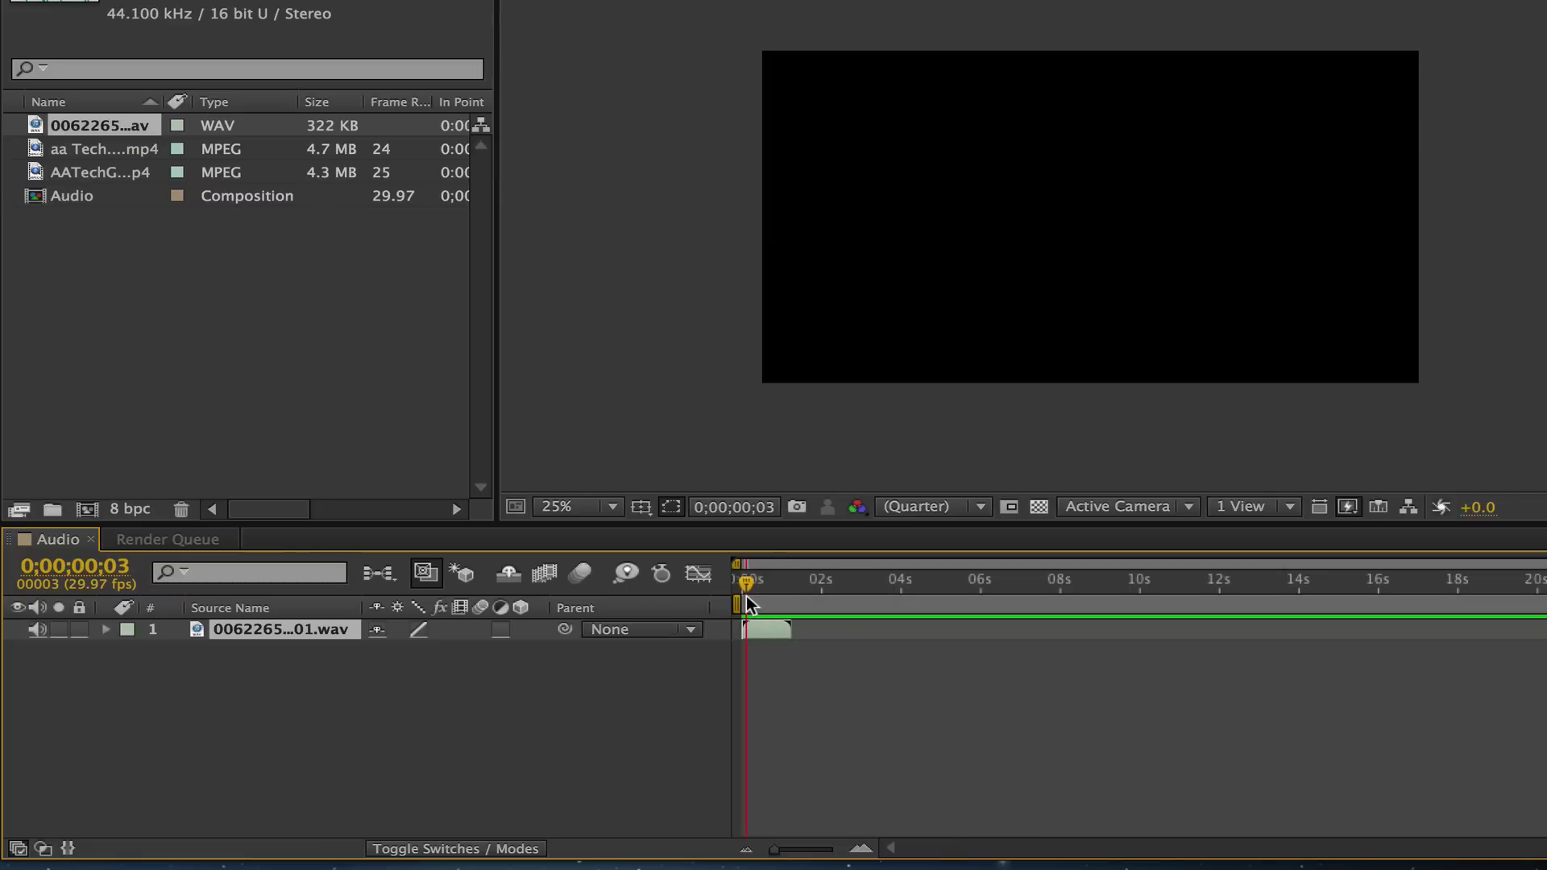
click(166, 539)
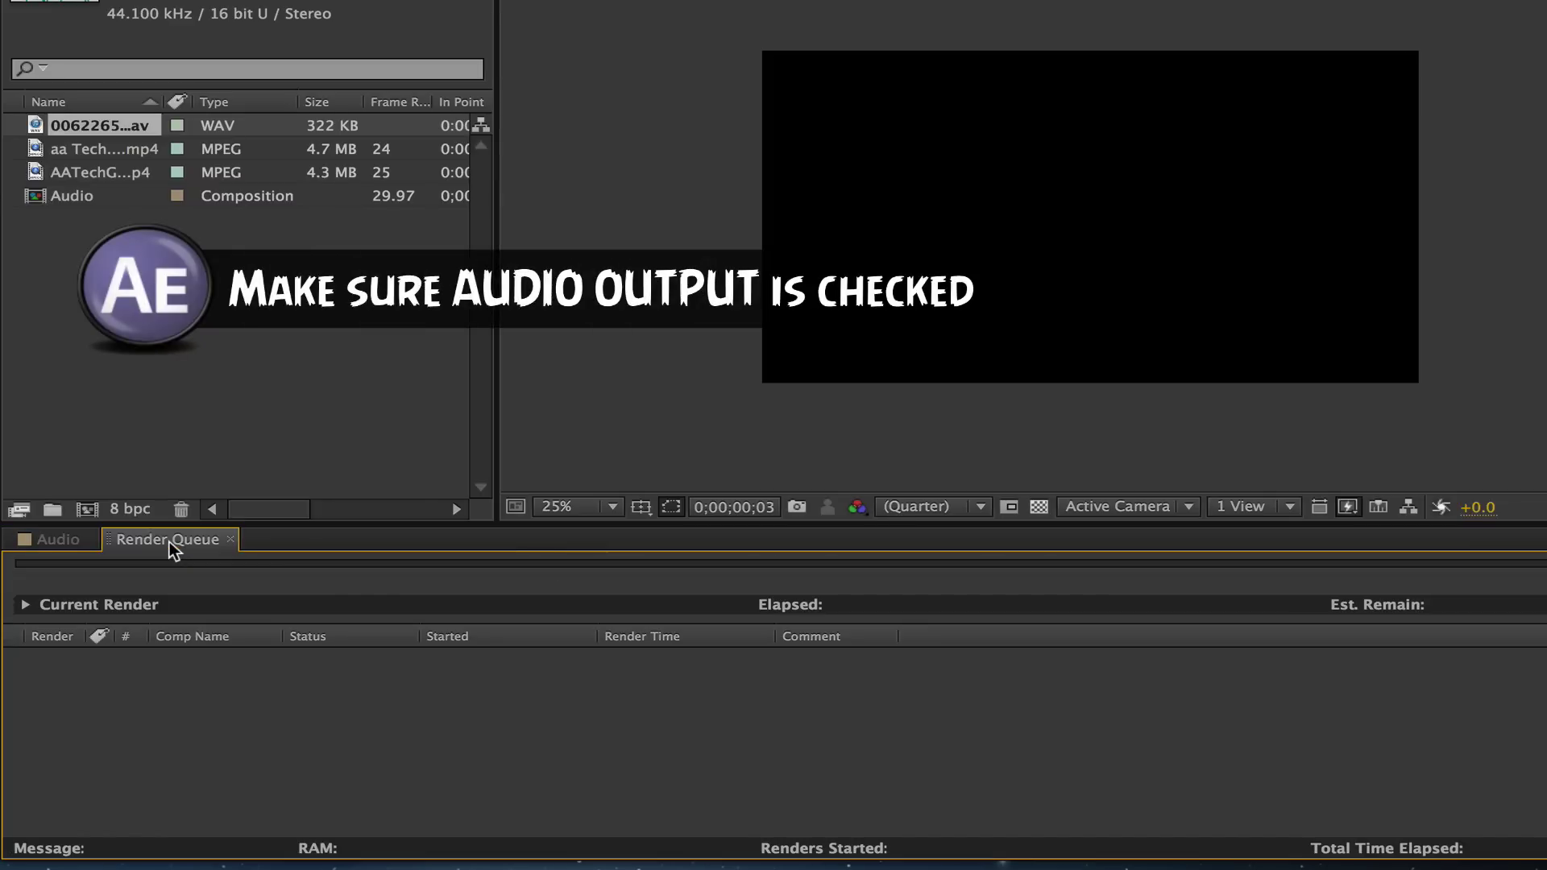
click(88, 541)
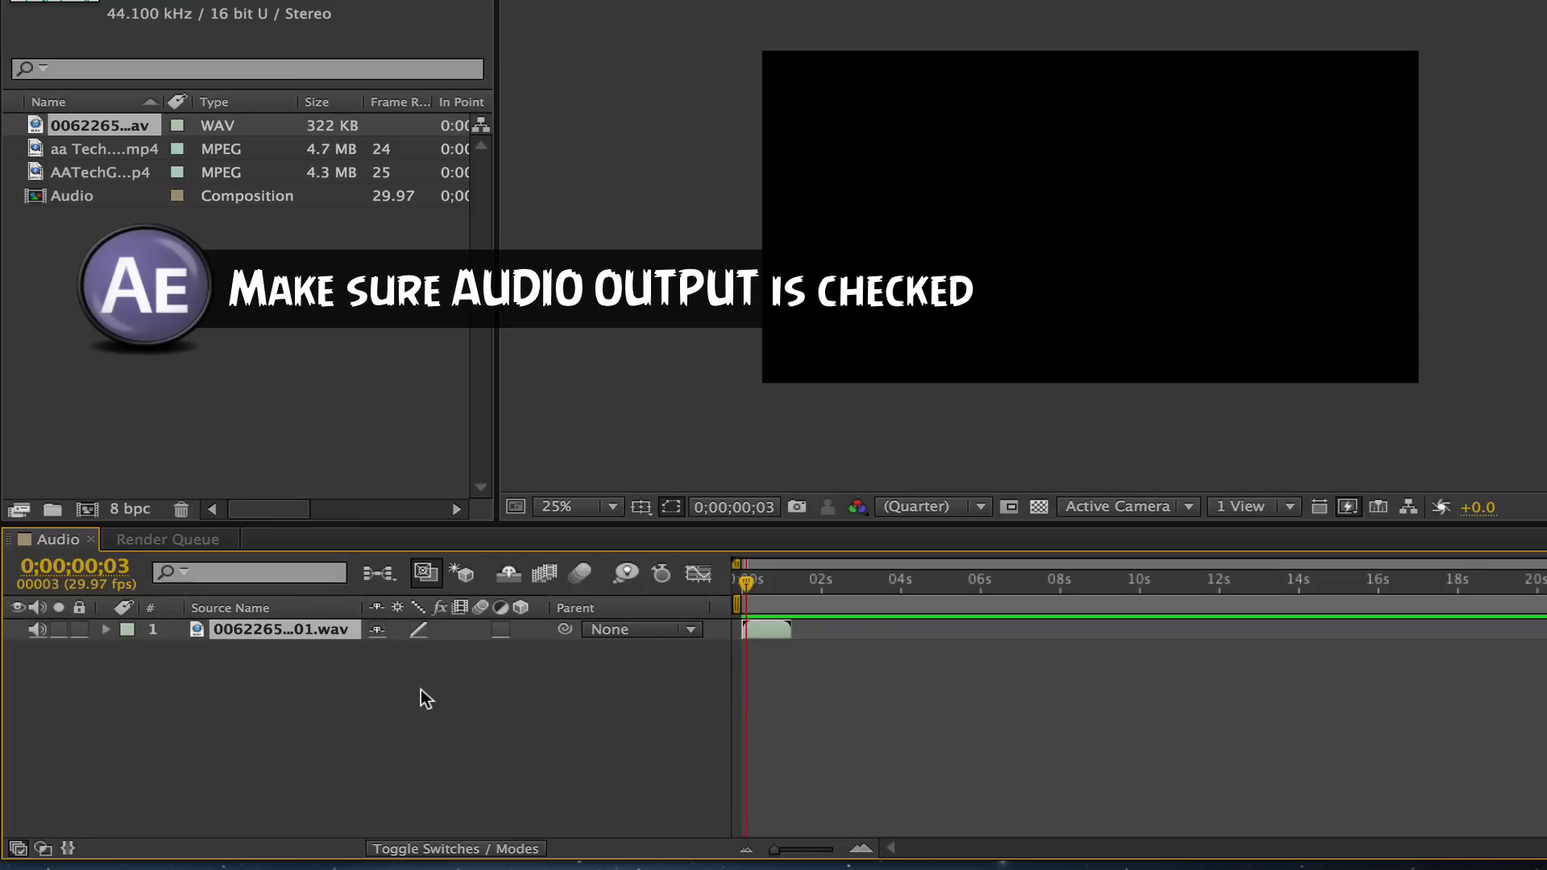
click(691, 630)
click(439, 701)
click(241, 0)
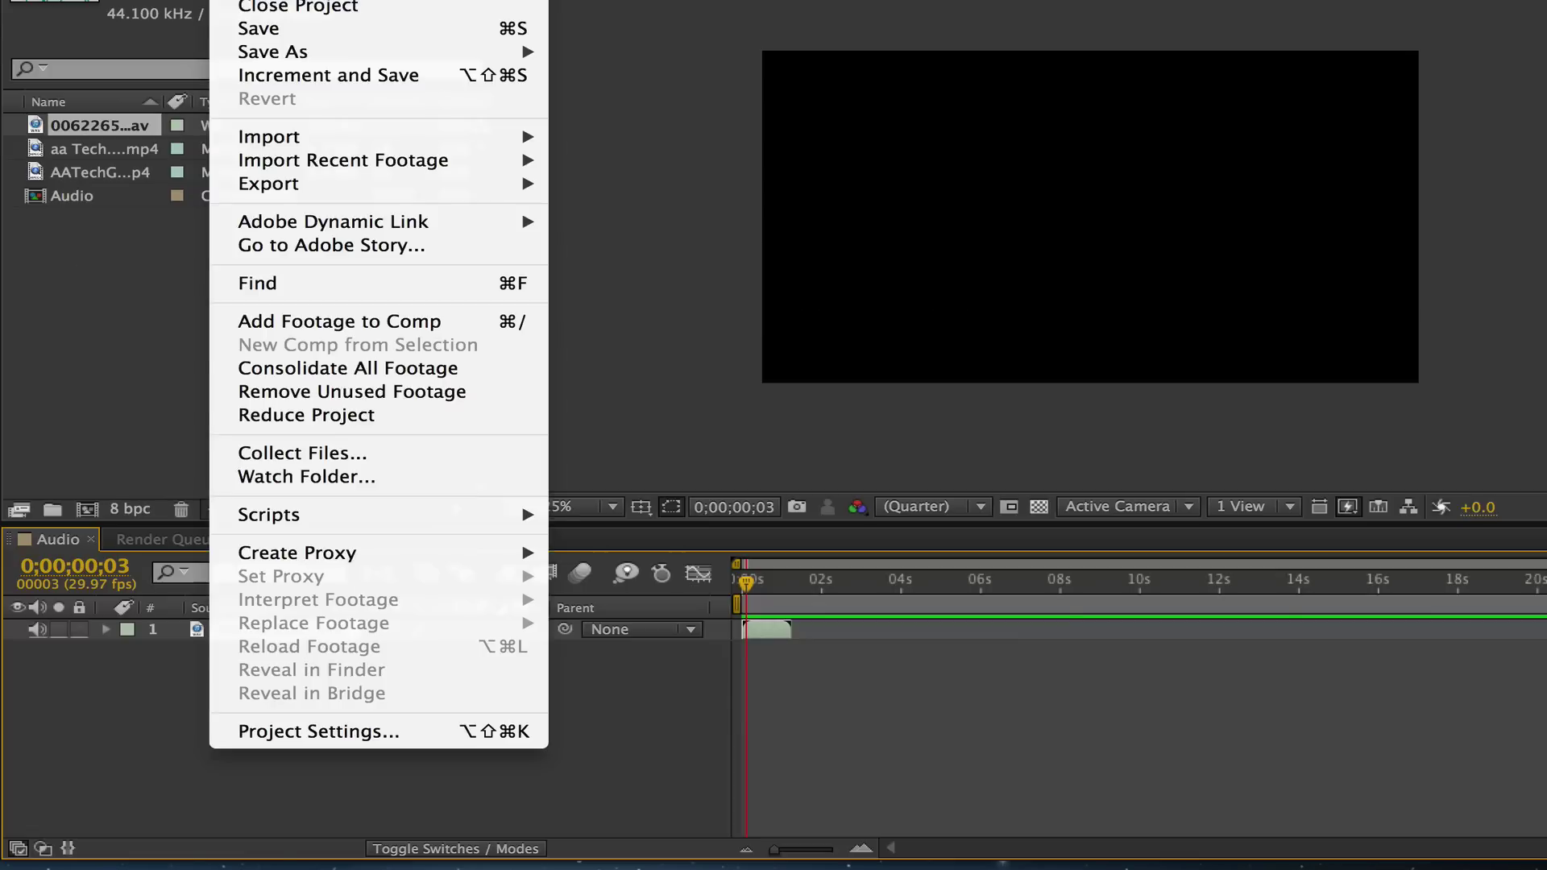
click(103, 486)
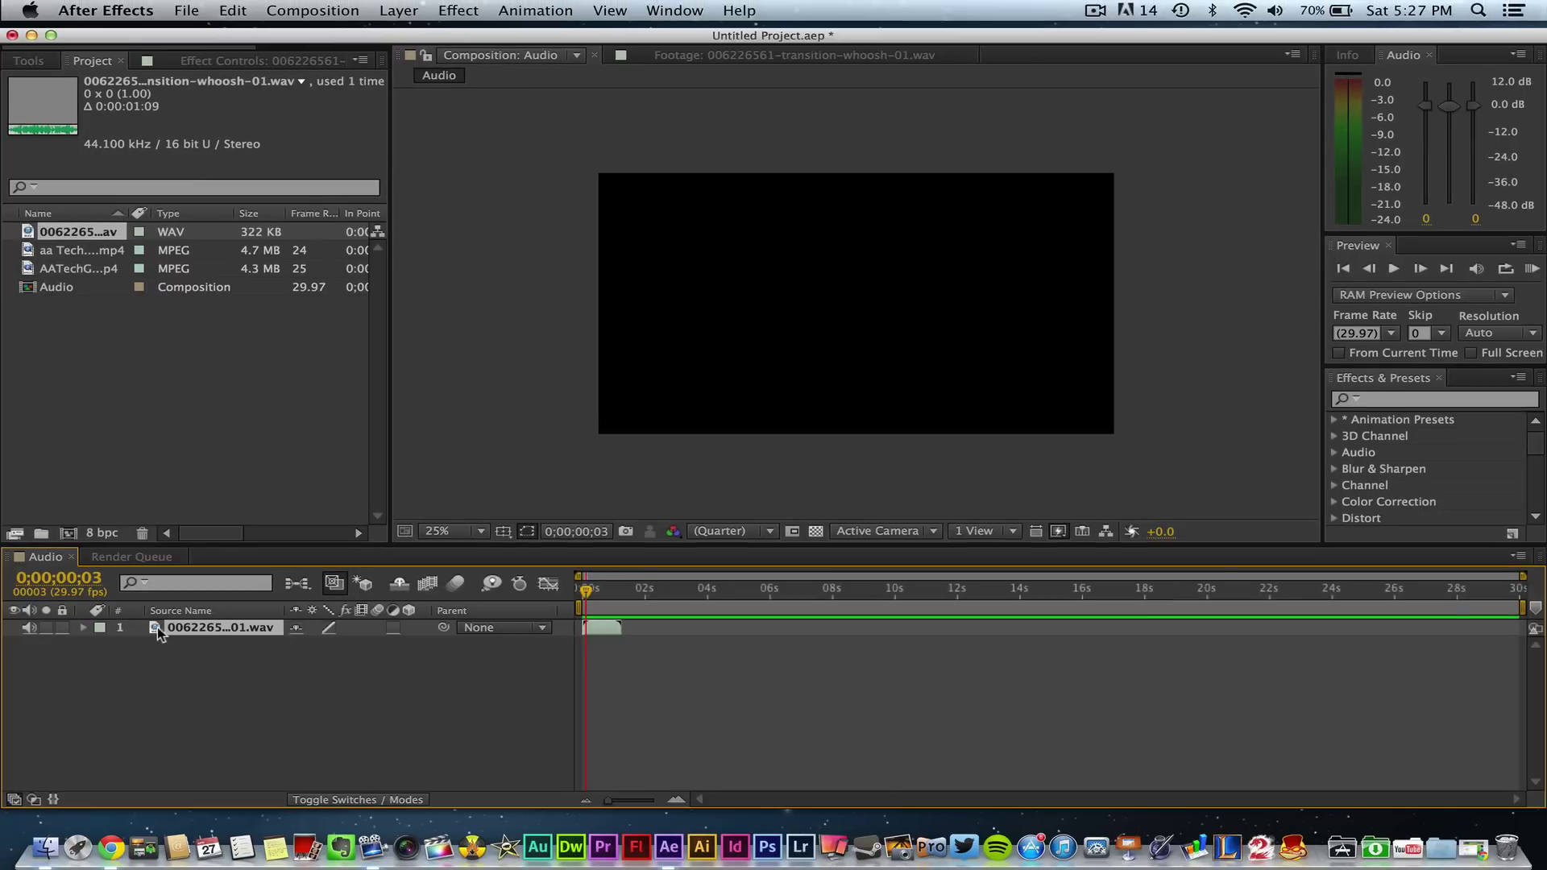
right_click(154, 630)
click(134, 667)
- Add the Audio composition to the Render Queue, keeping the Custom: QuickTime output module
click(352, 10)
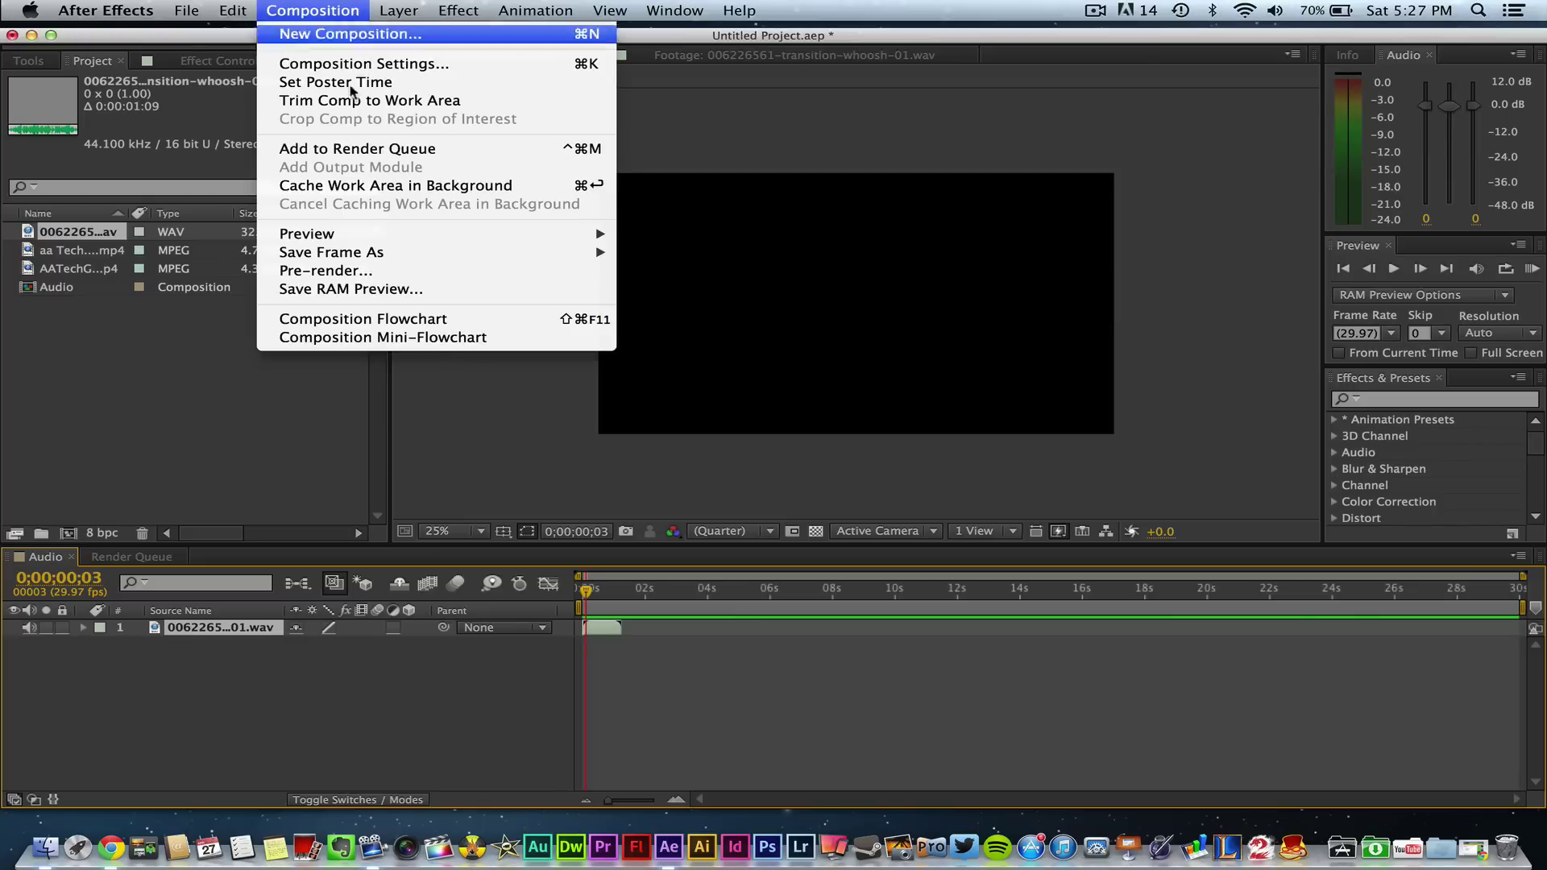
click(335, 270)
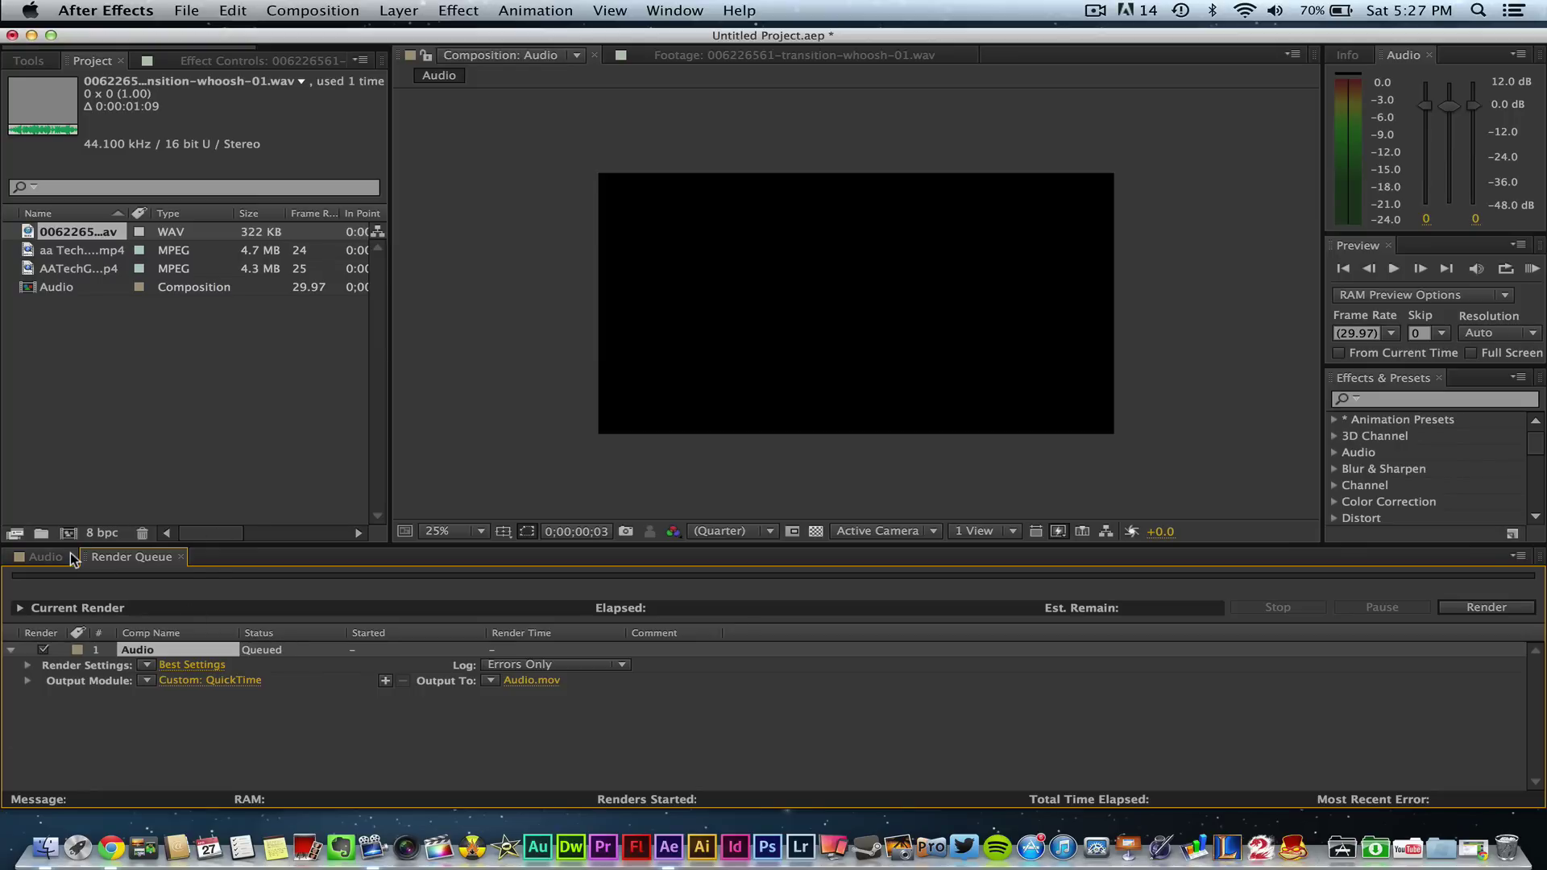
click(146, 681)
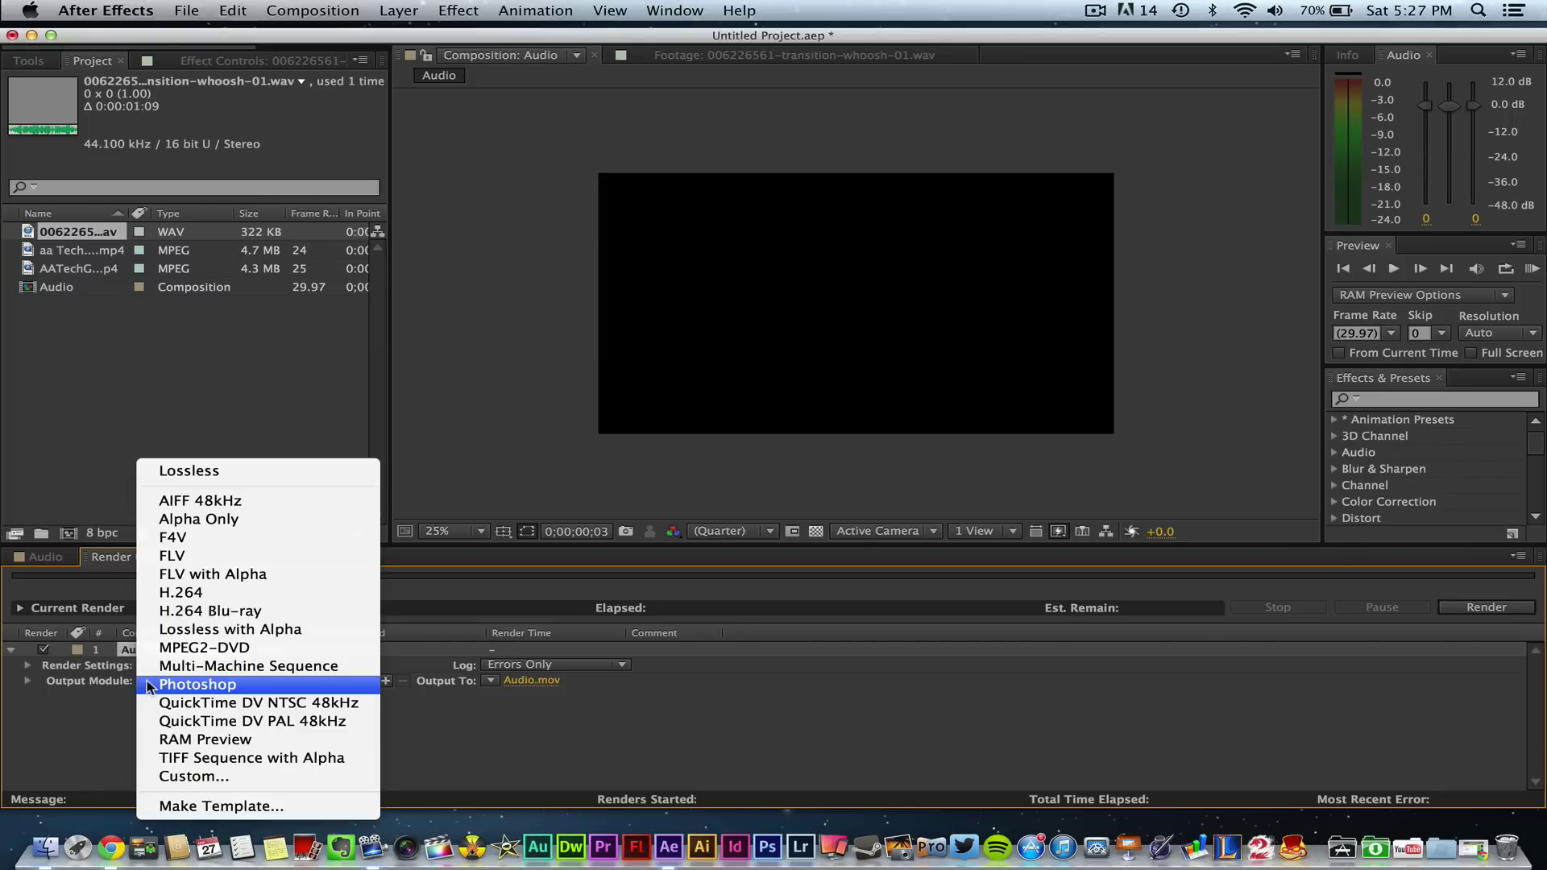
click(110, 700)
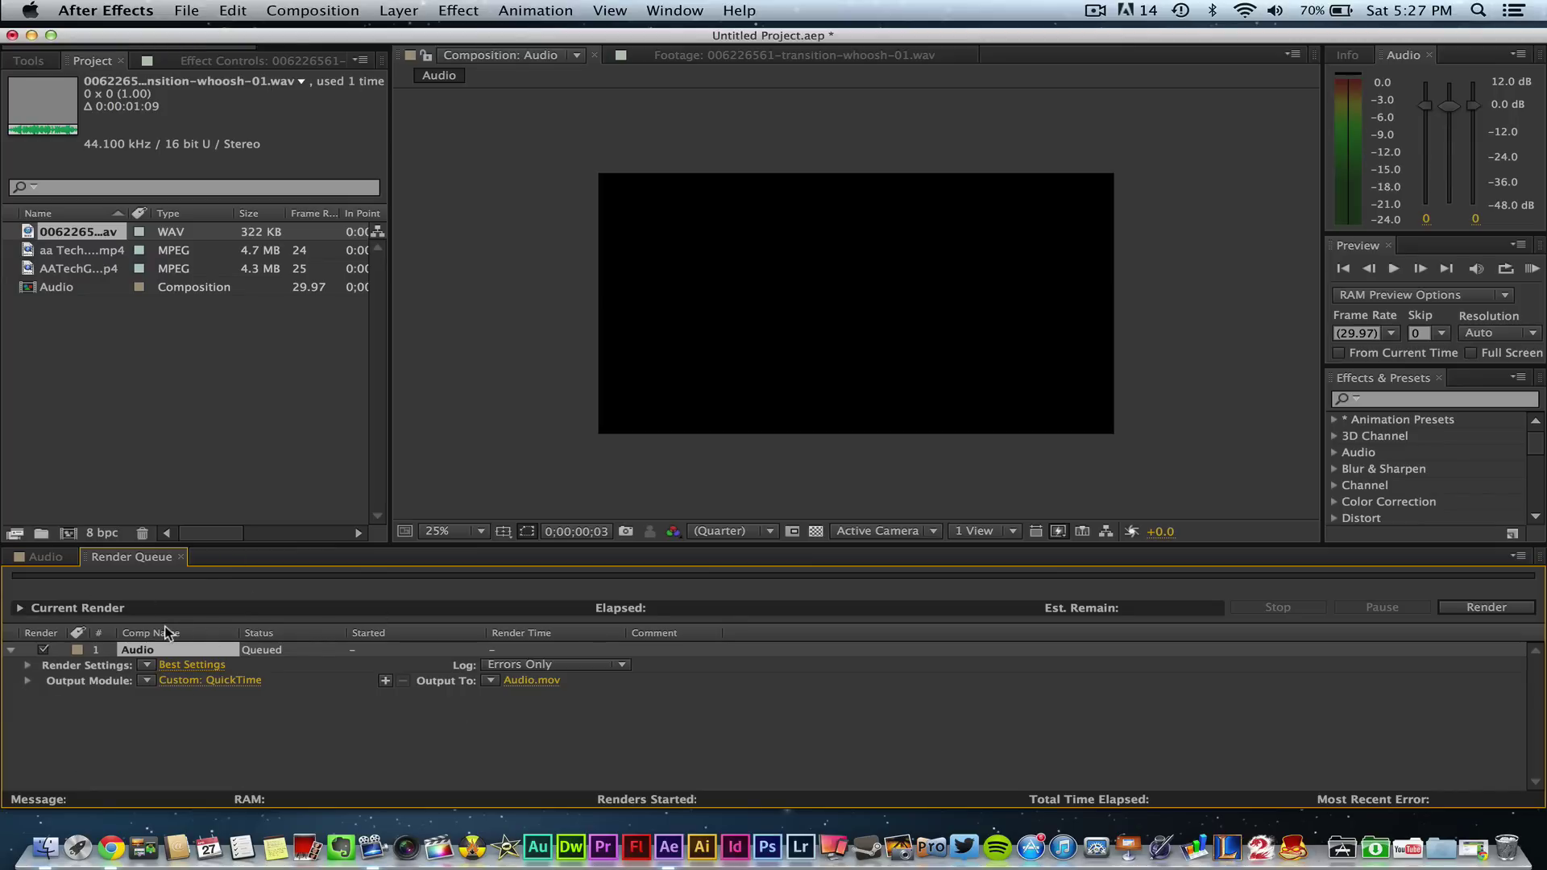
click(45, 556)
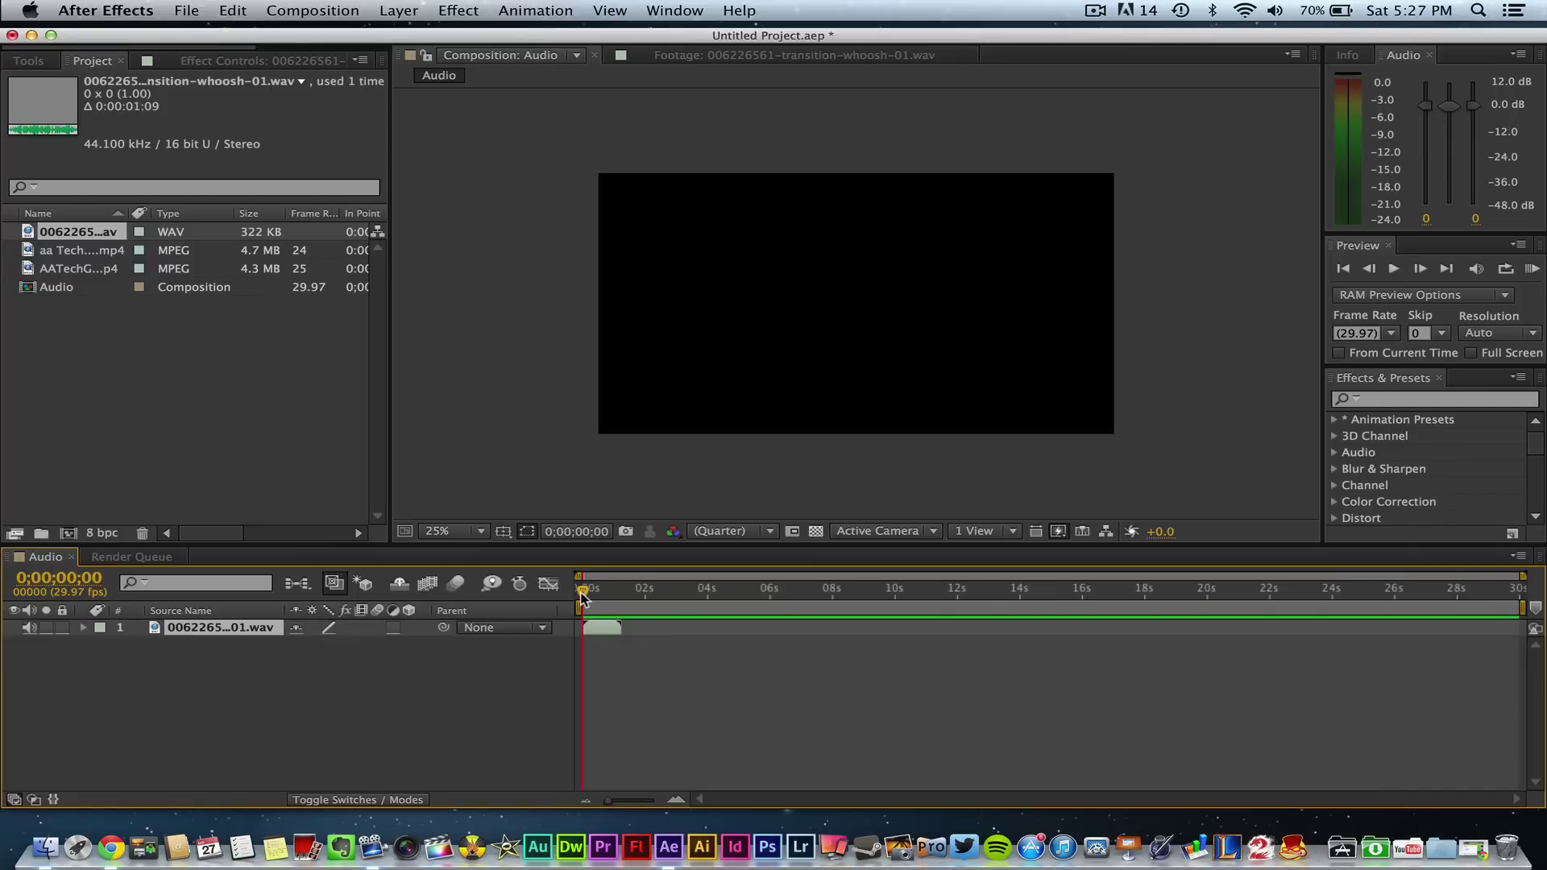
- Jump the current-time indicator to the composition start with the Home key
key(Home)
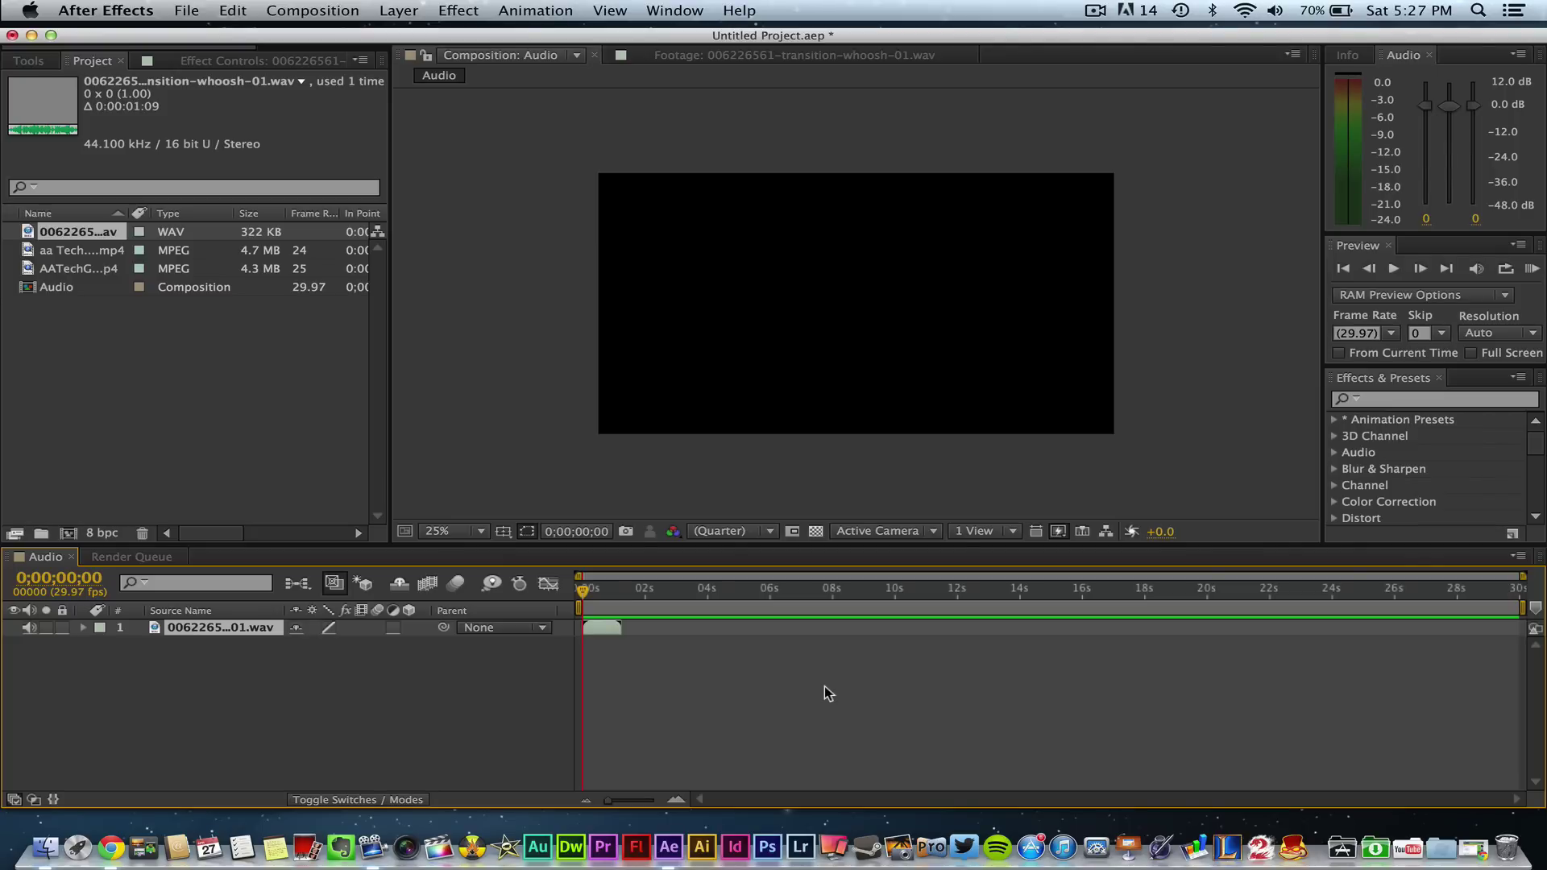